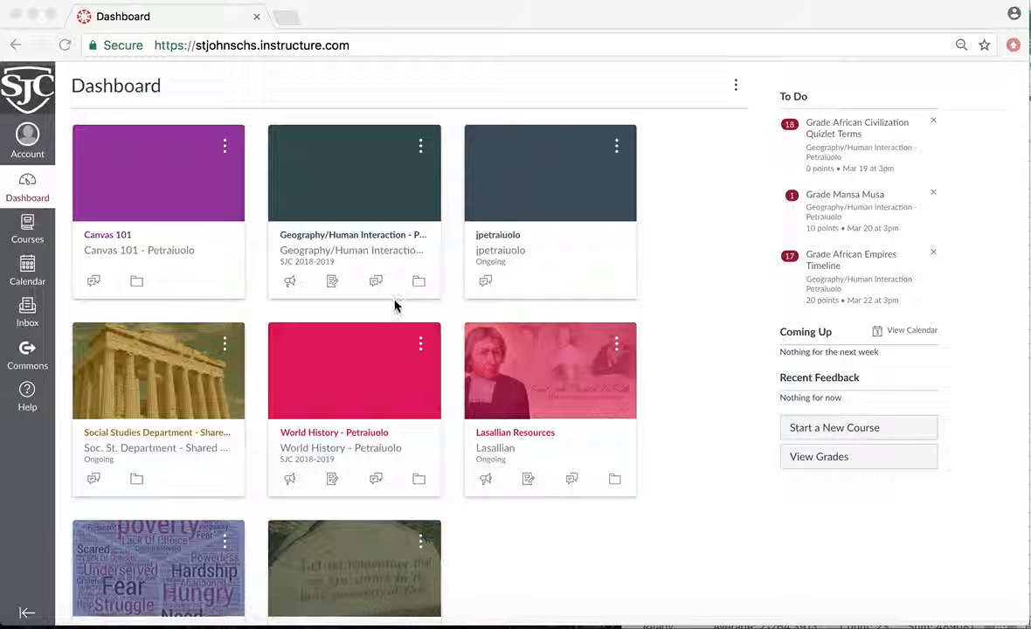
# Open the World History course from the dashboard.
pyautogui.scroll(-1, 374, 329)
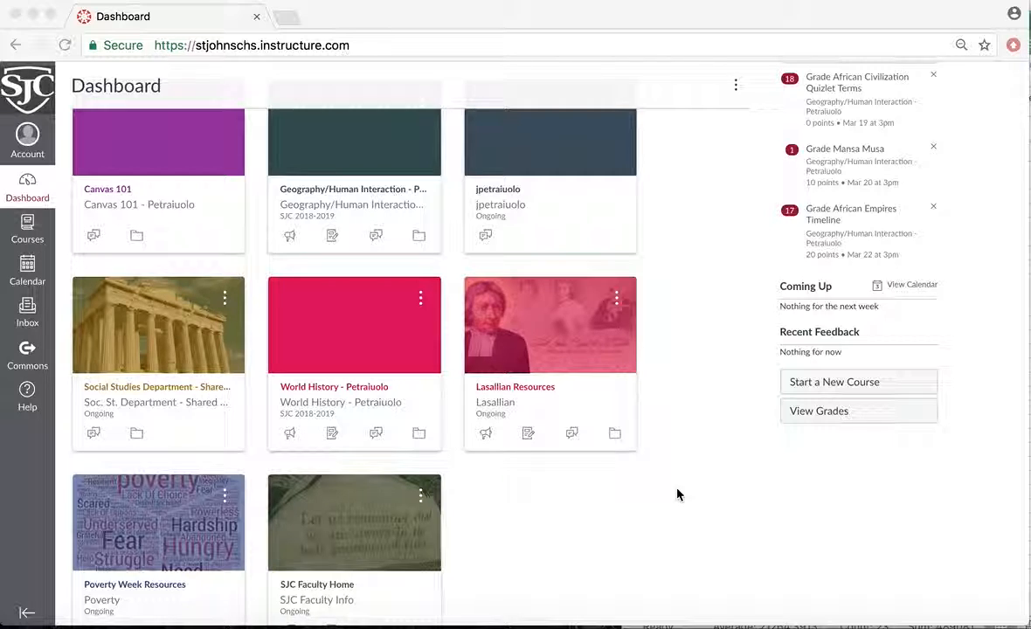
pyautogui.scroll(-1, 676, 492)
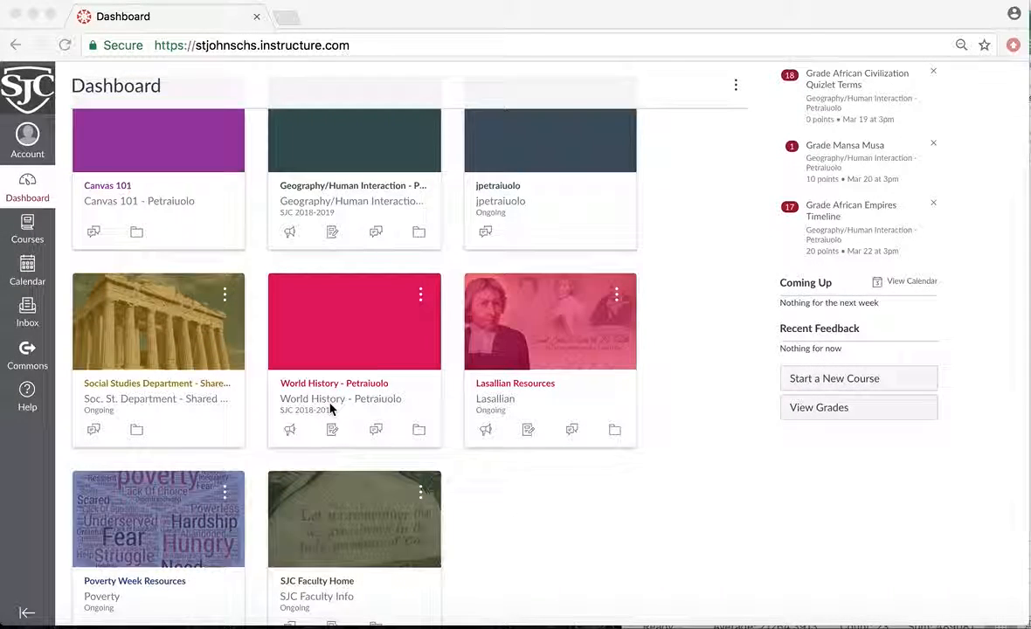
pyautogui.scroll(2, 323, 334)
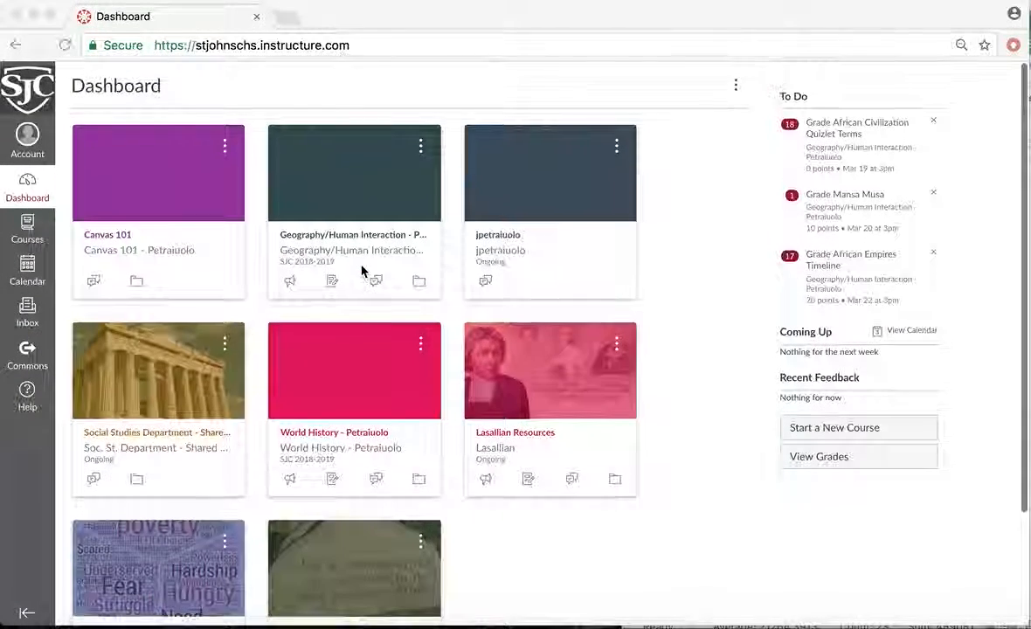
pyautogui.click(319, 449)
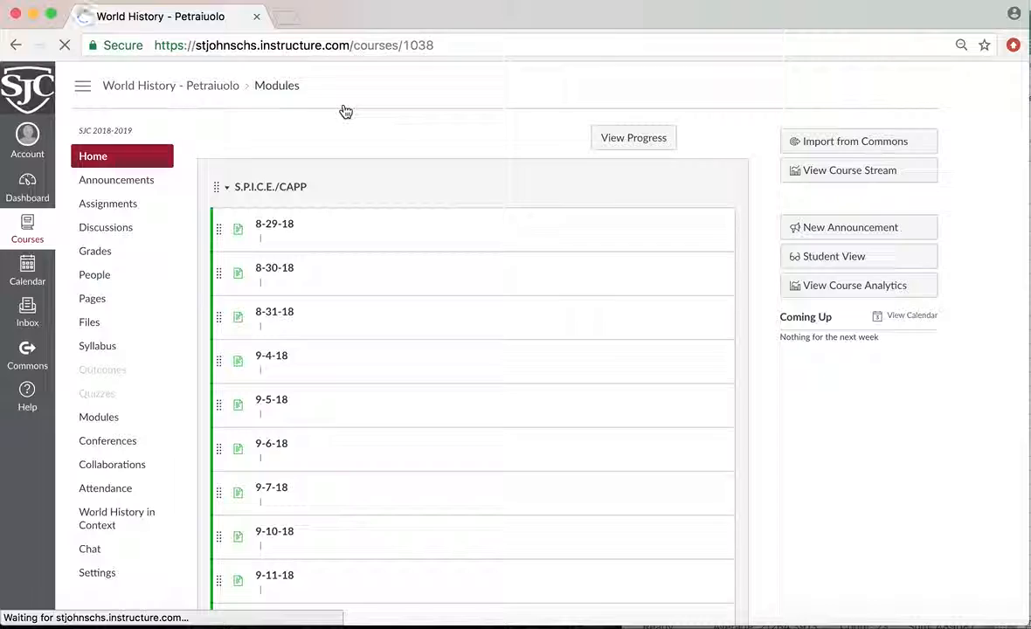
# Start creating a new assignment in the World History course's assignment list.
pyautogui.scroll(-15, 336, 110)
pyautogui.scroll(15, 329, 112)
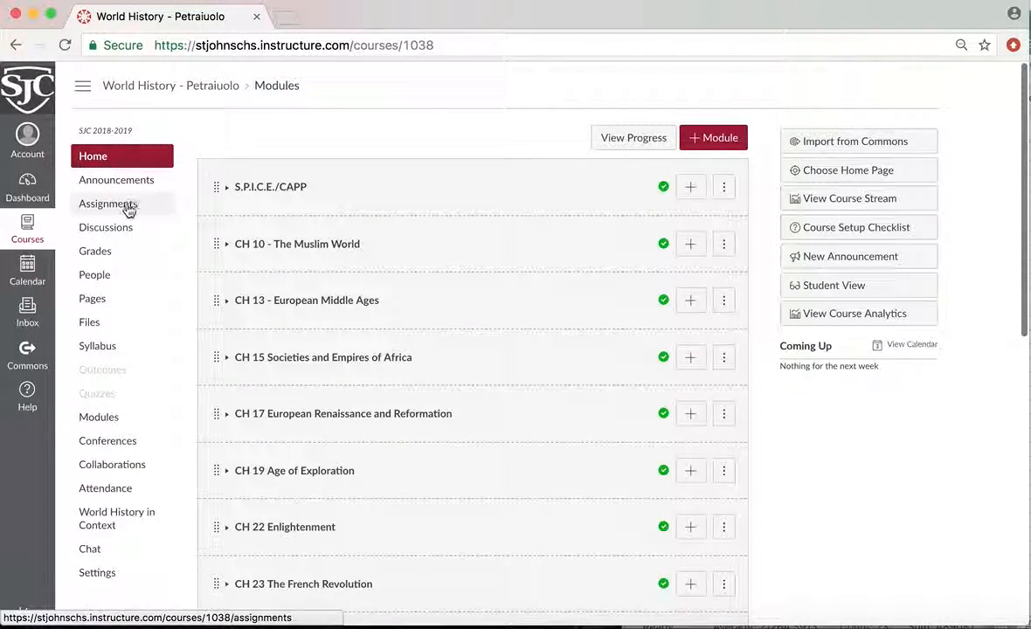
pyautogui.click(127, 207)
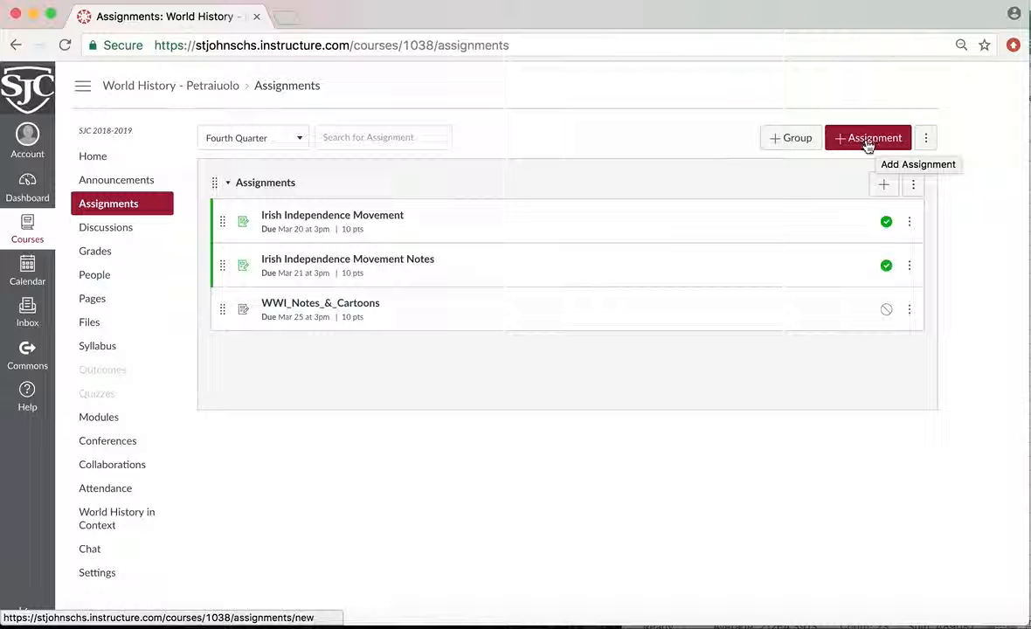
pyautogui.click(862, 139)
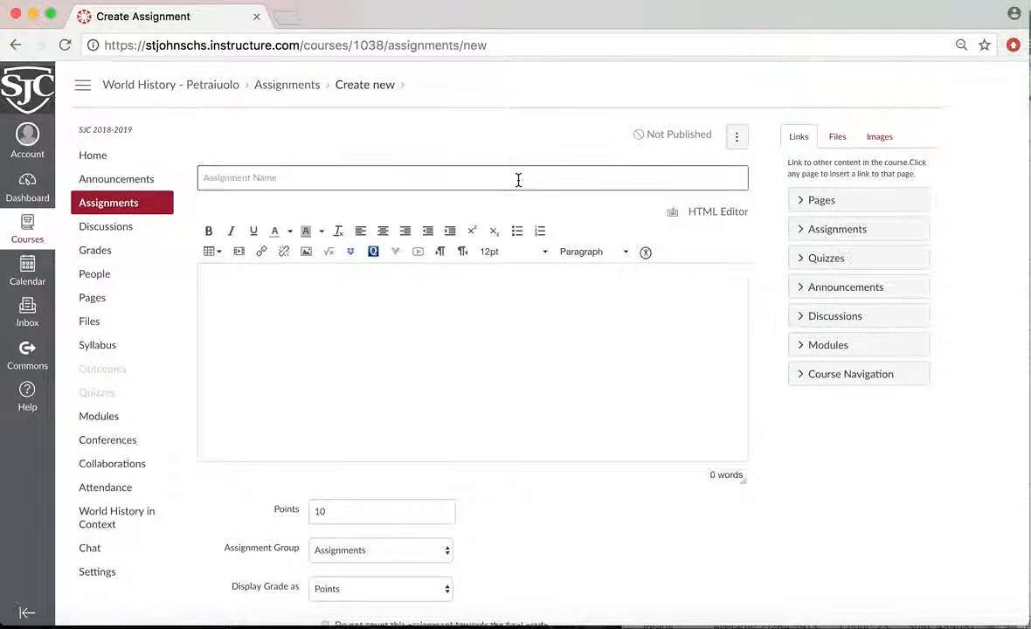
# Name the new assignment "CH 18.3 Reading Questions".
pyautogui.scroll(-2, 518, 179)
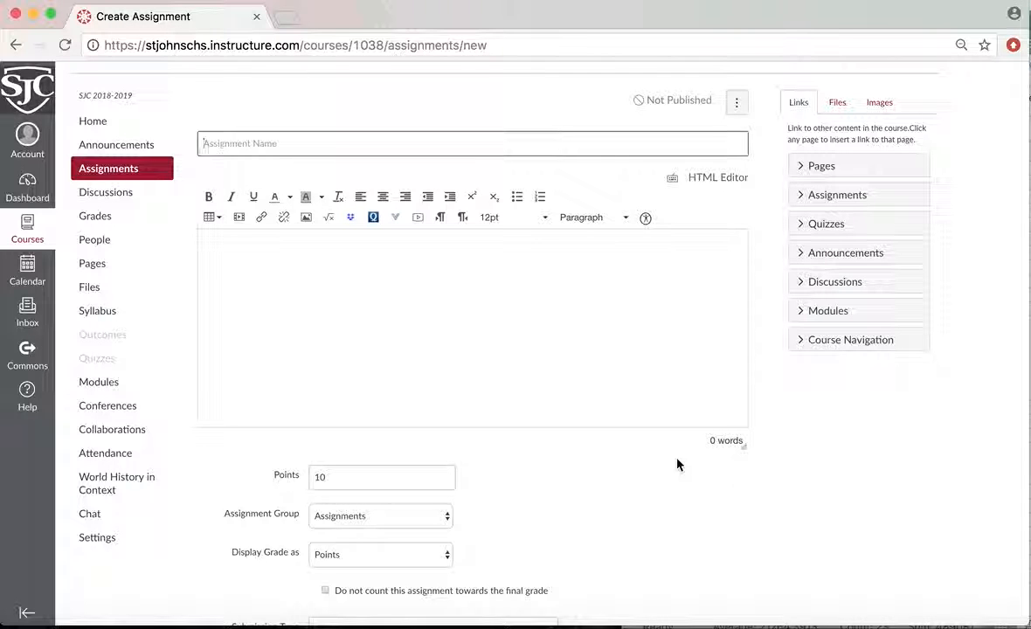
pyautogui.write('CH ')
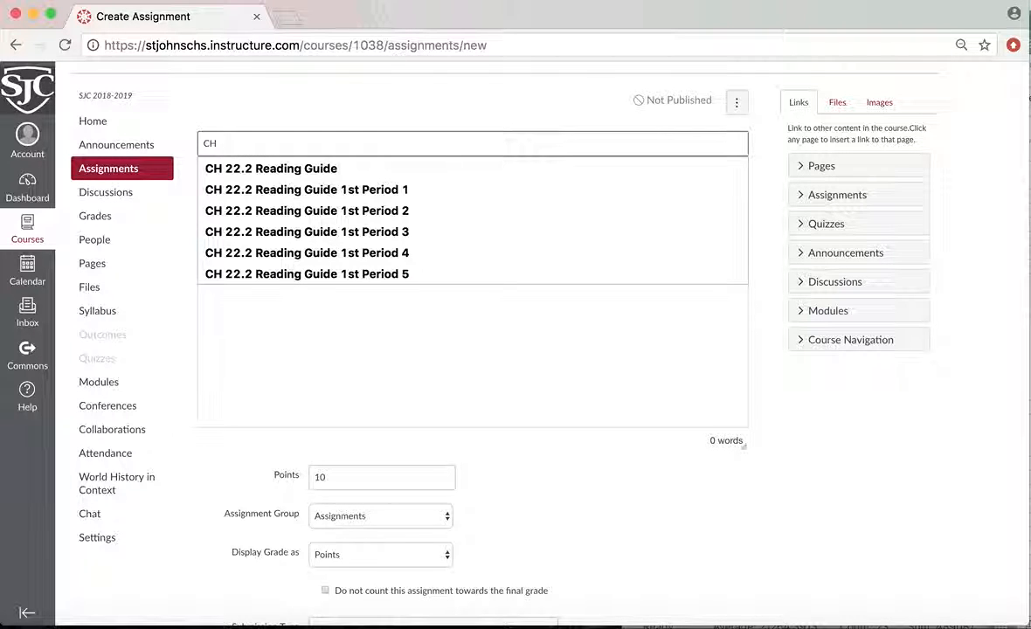
pyautogui.write('1')
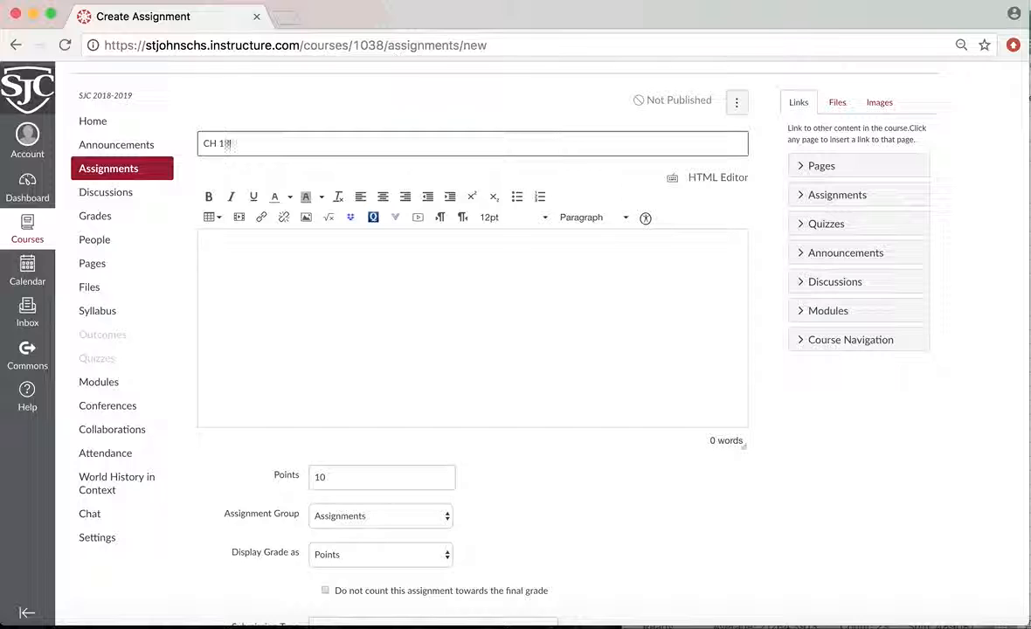
pyautogui.write('8.3 Reading Questions')
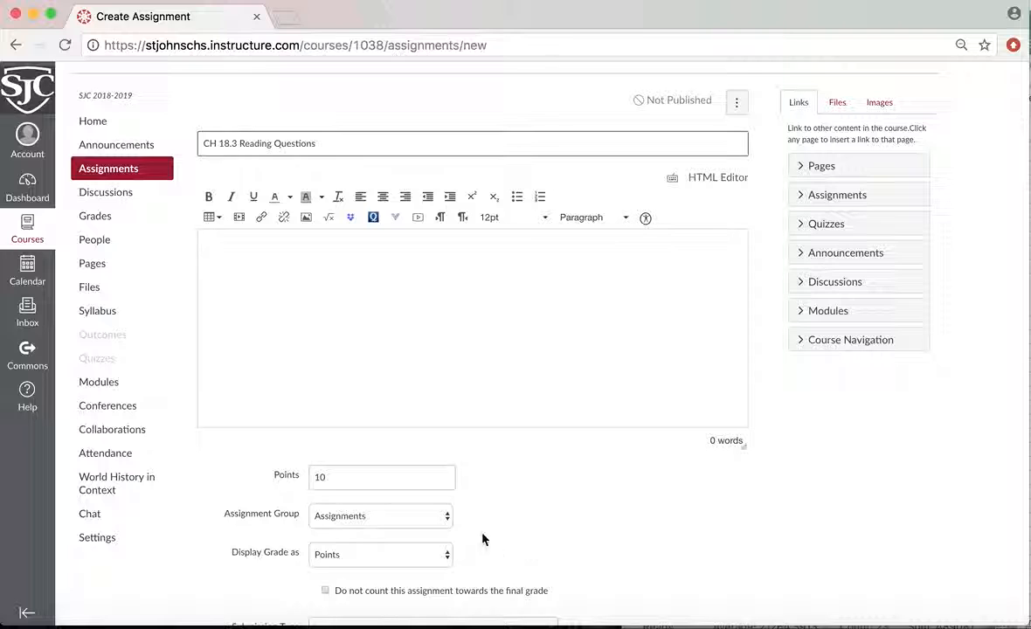
# Write "Directions: Please read chapter 18.3 and then answer the following questions." in the assignment description and start a numbered item 1 below it.
pyautogui.click(465, 276)
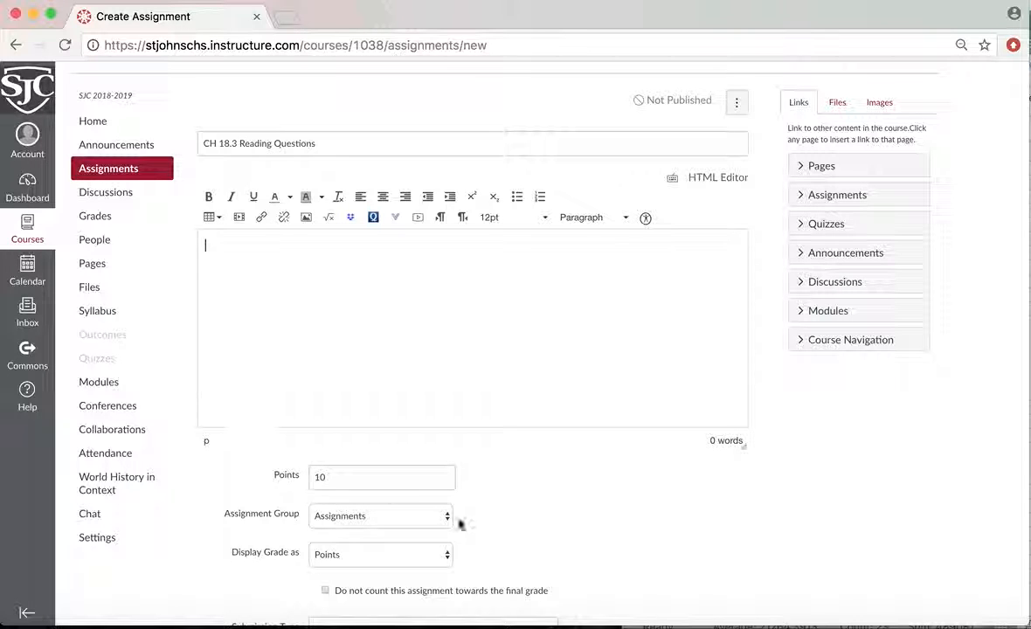
pyautogui.write('Directions: P')
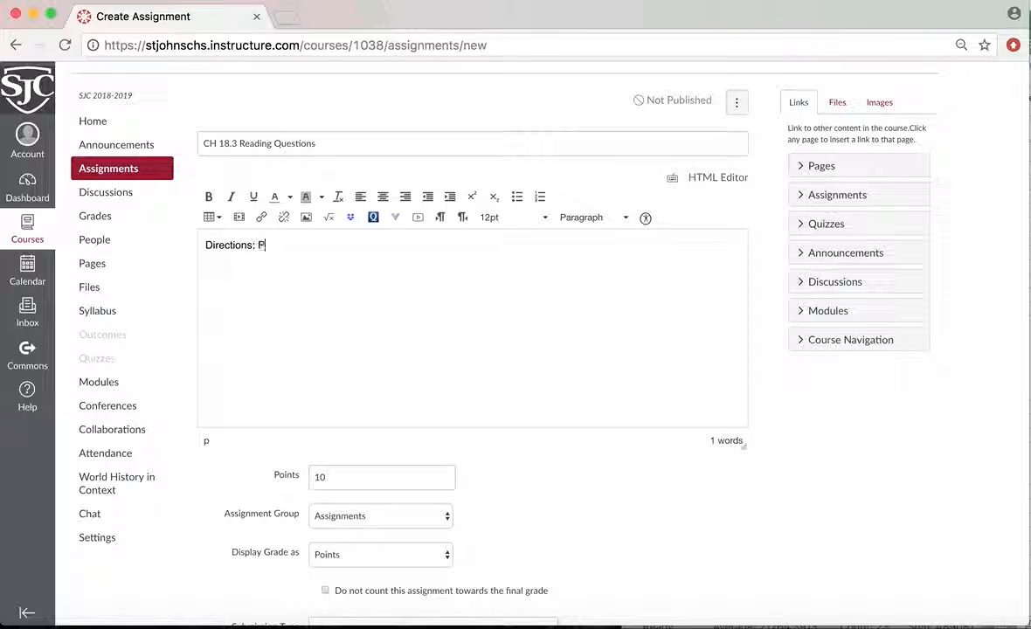
pyautogui.write('lease read chapter 1')
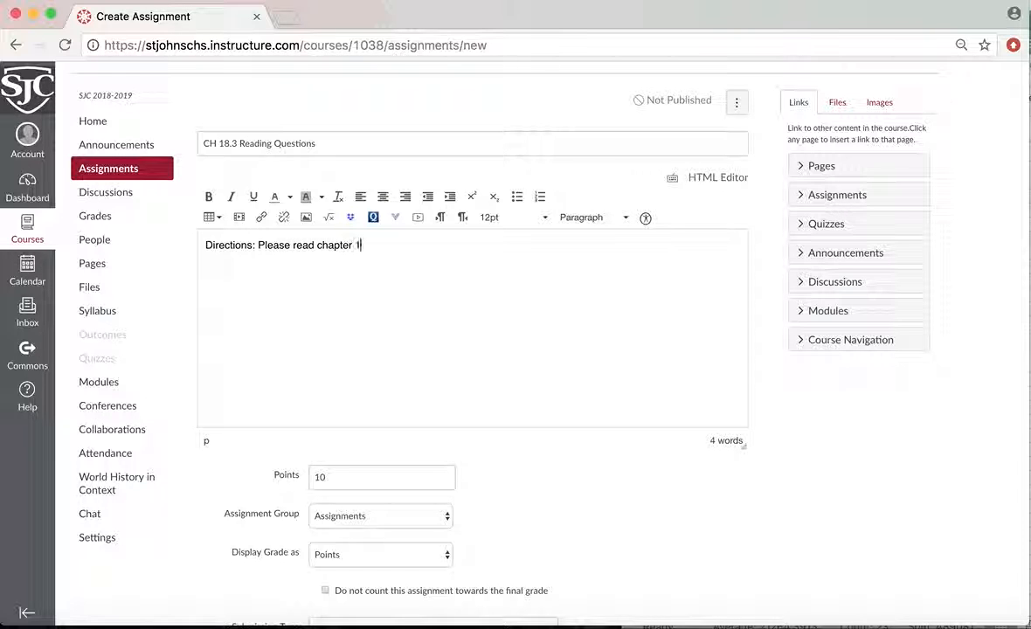
pyautogui.write('8.3 and then answer t')
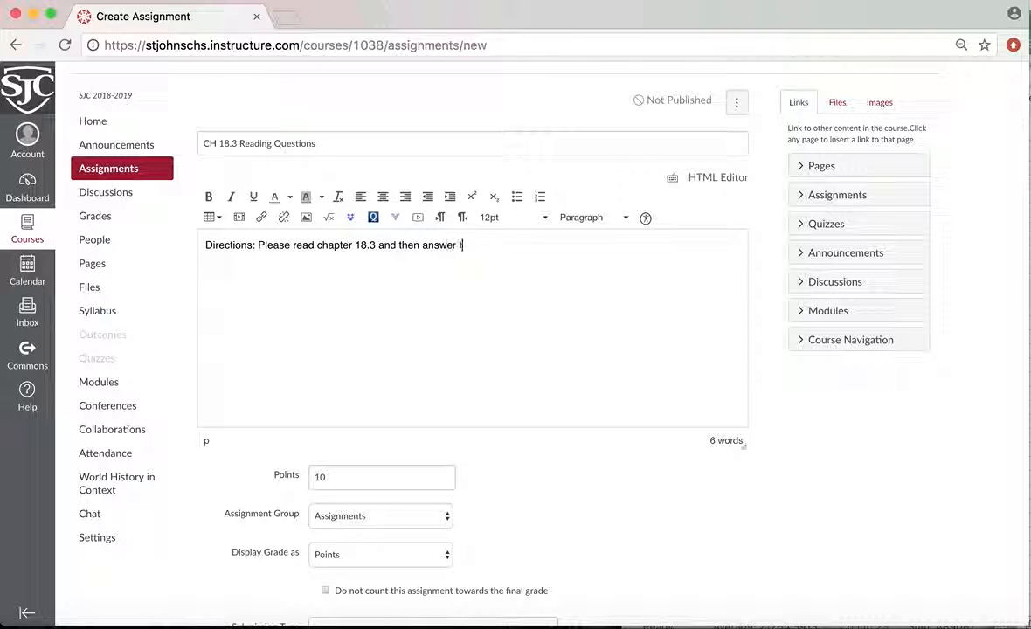
pyautogui.write('he following que')
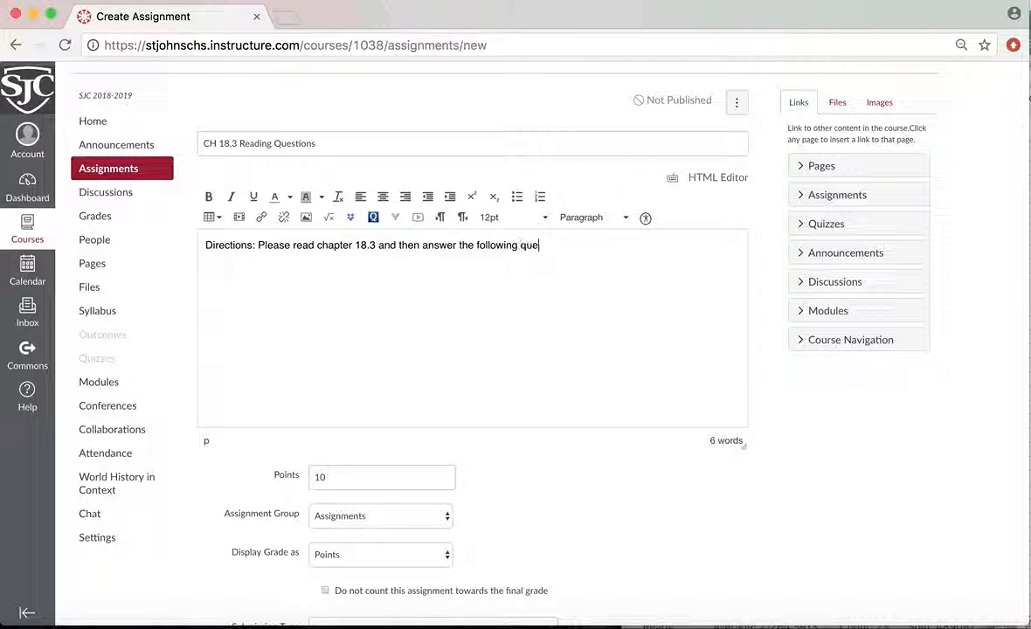
pyautogui.write('stions.  1. ')
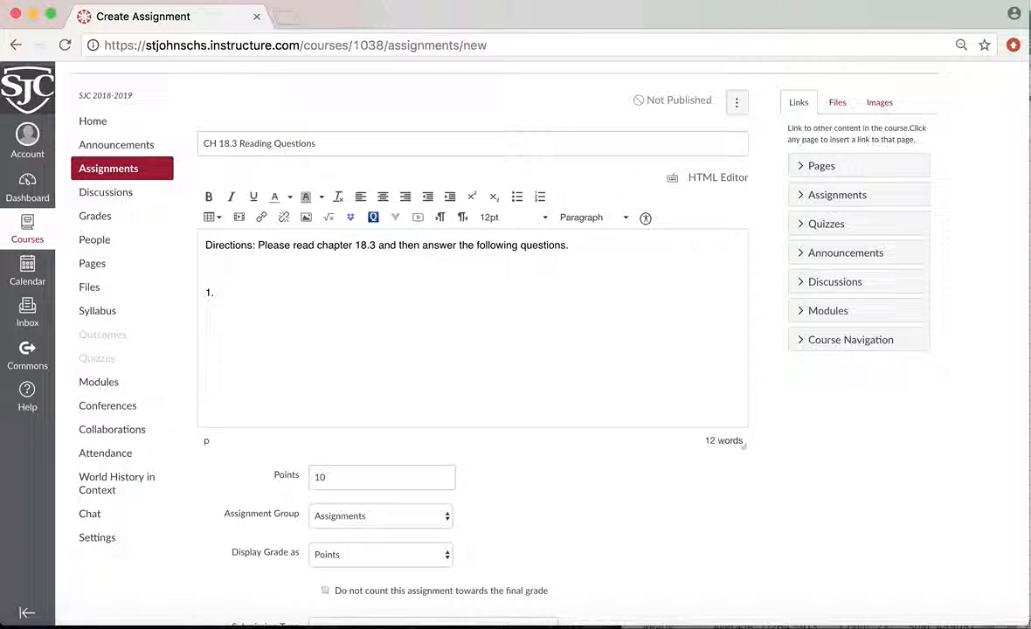
# Enter "What were the causes of the Industrial Revolution?" as question 1 in the description.
pyautogui.write('What is the')
pyautogui.press('BackSpace')
pyautogui.press('BackSpace')
pyautogui.press('BackSpace')
pyautogui.write('were the causes of')
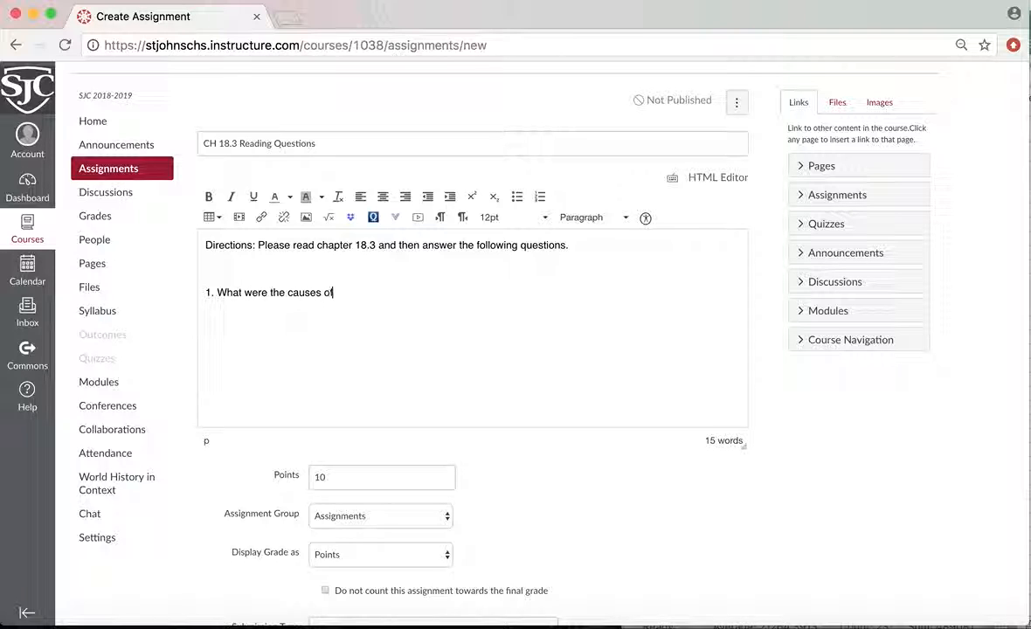
pyautogui.write(' the Industria')
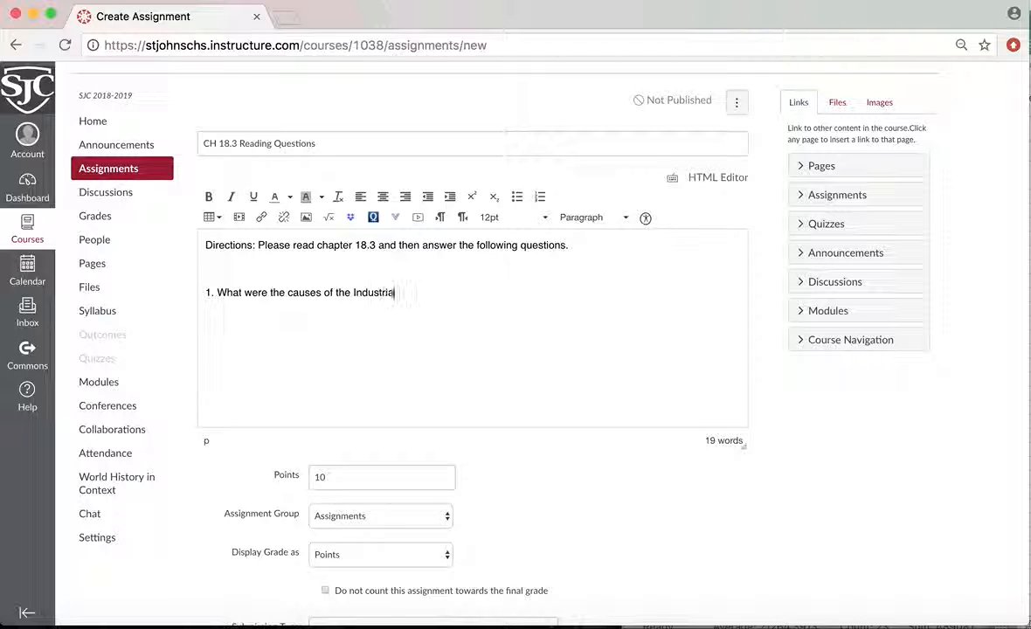
pyautogui.write('l Revolution')
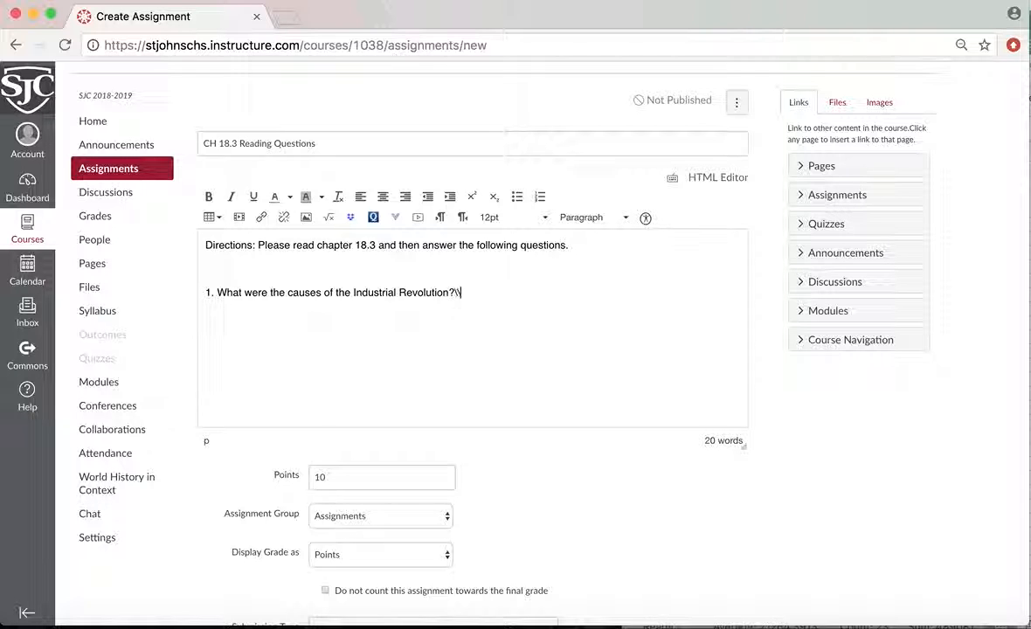
pyautogui.write('?')
# Add question 2 below, leaving a blank line between: "What were some outcomes of the Industrial Revolution?".
pyautogui.press('Return')
pyautogui.press('Return')
pyautogui.write('2. What we')
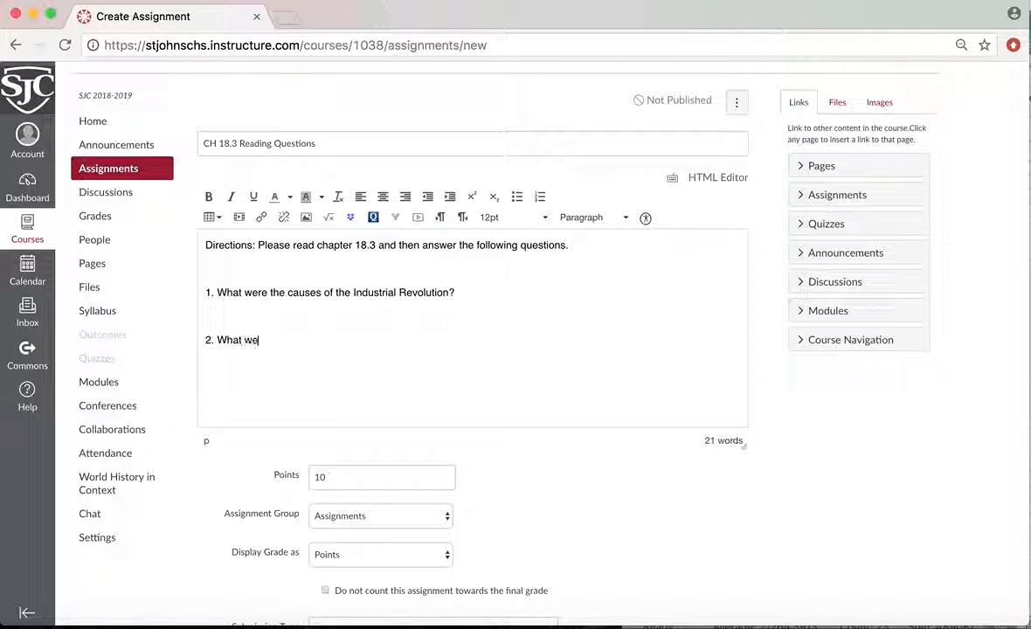
pyautogui.write('re some outc')
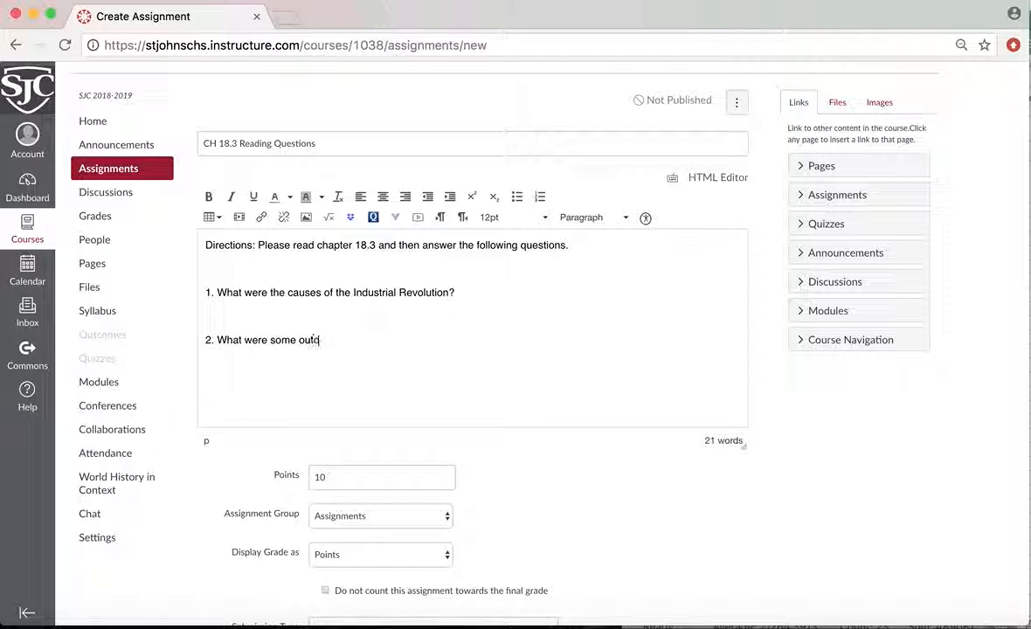
pyautogui.write('omes of the Ind')
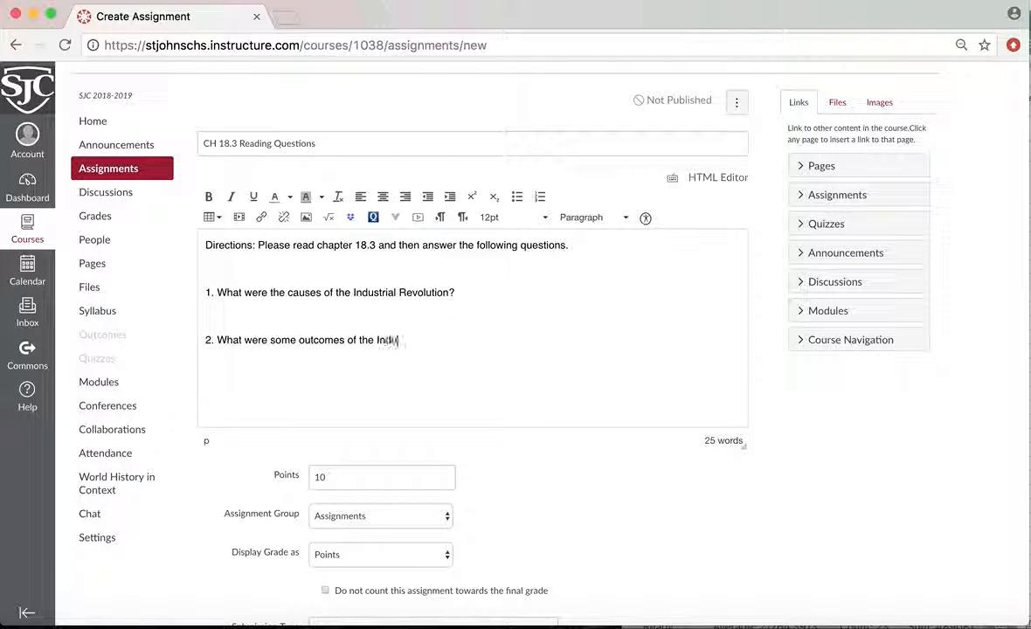
pyautogui.write('ustrial Revol')
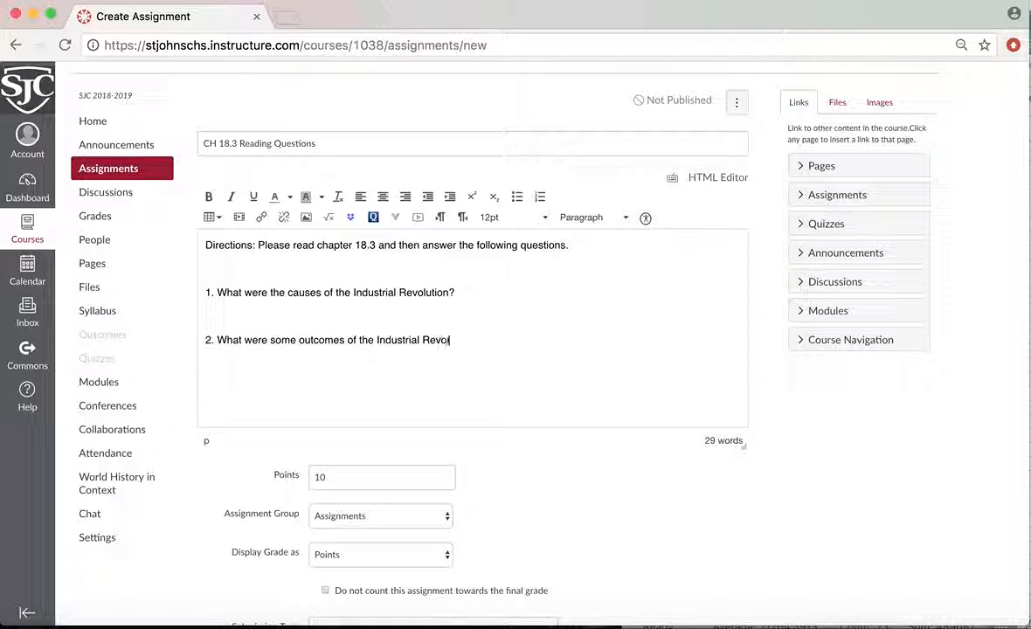
pyautogui.write('ution?')
# Add item 3 below the second question: "Write a 4-5 sentence summary of the reading.".
pyautogui.press('Return')
pyautogui.write('3.')
pyautogui.write('Wr')
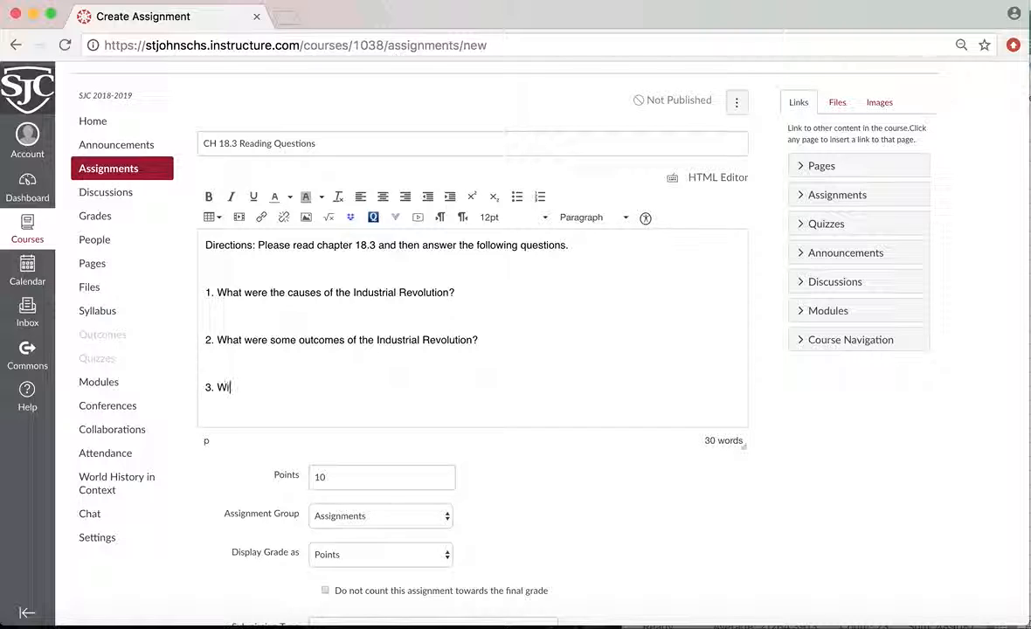
pyautogui.write('ite a 4-5 sentenc')
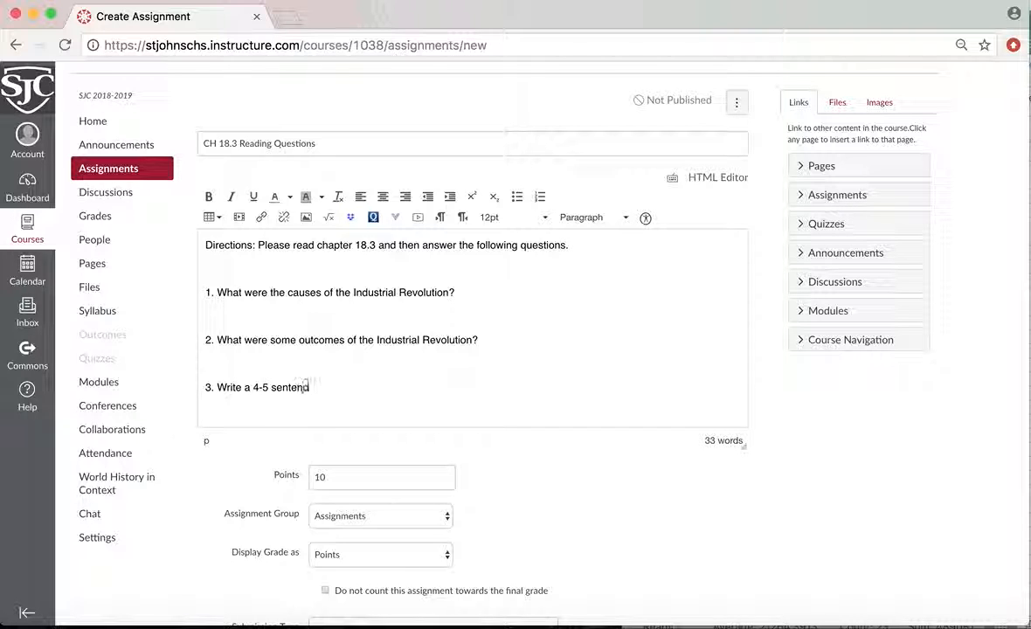
pyautogui.write('e summary of the ')
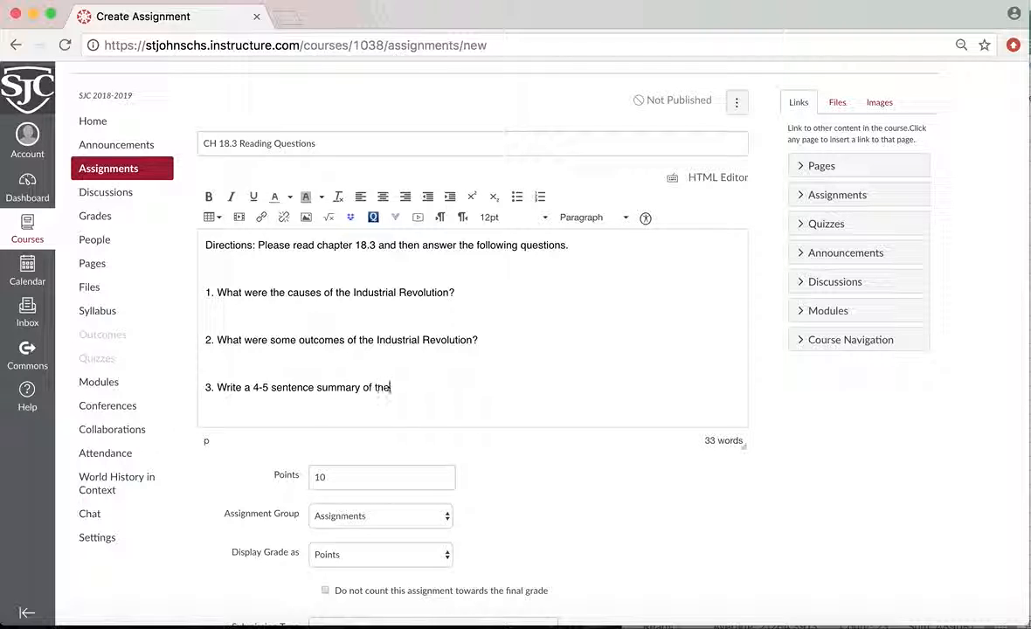
pyautogui.write('reading.')
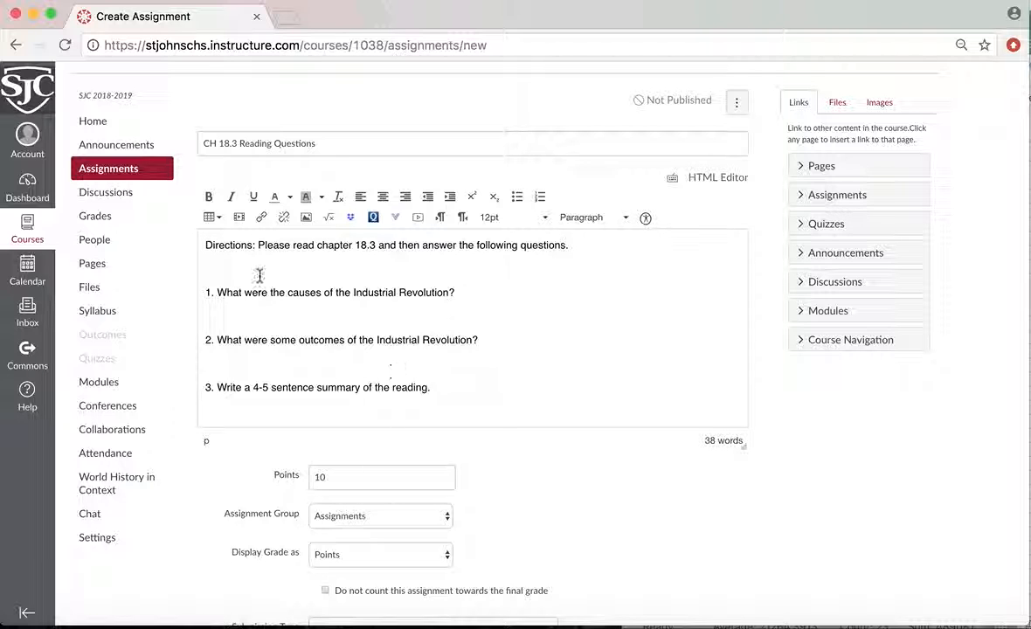
# Set the assignment's points to 6.
pyautogui.scroll(-2, 342, 478)
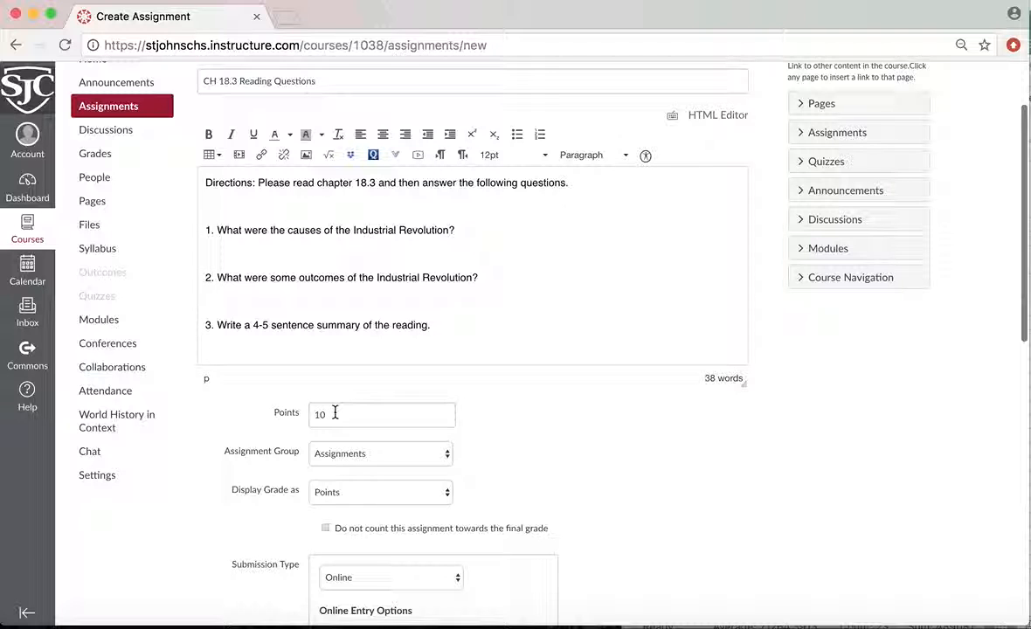
pyautogui.moveTo(334, 413); pyautogui.dragTo(305, 414)
pyautogui.write('6')
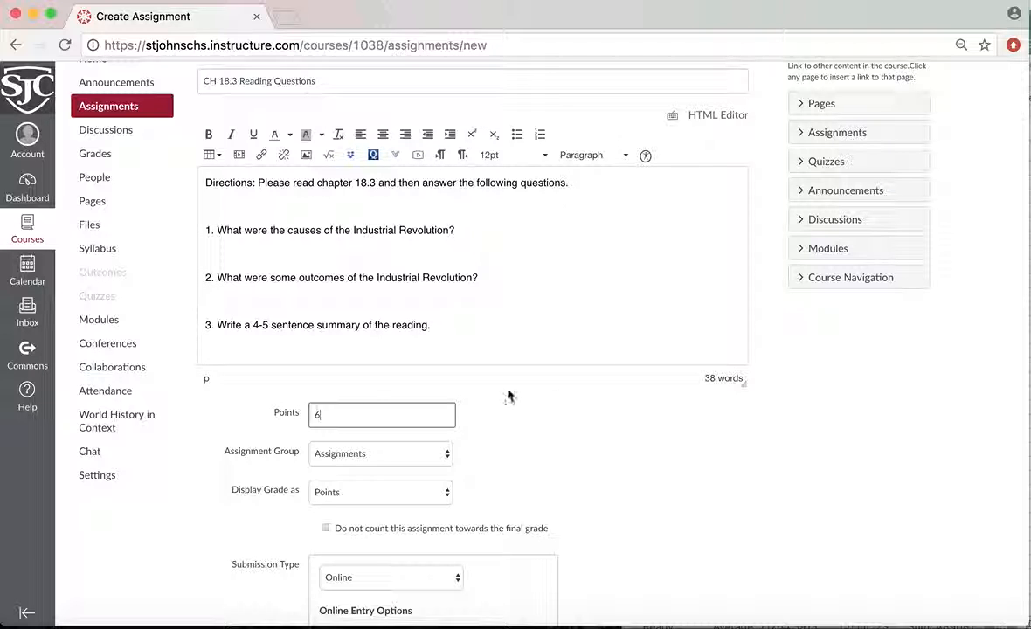
# Enable Text Entry as an additional online entry option for the assignment's submissions.
pyautogui.scroll(-6, 594, 431)
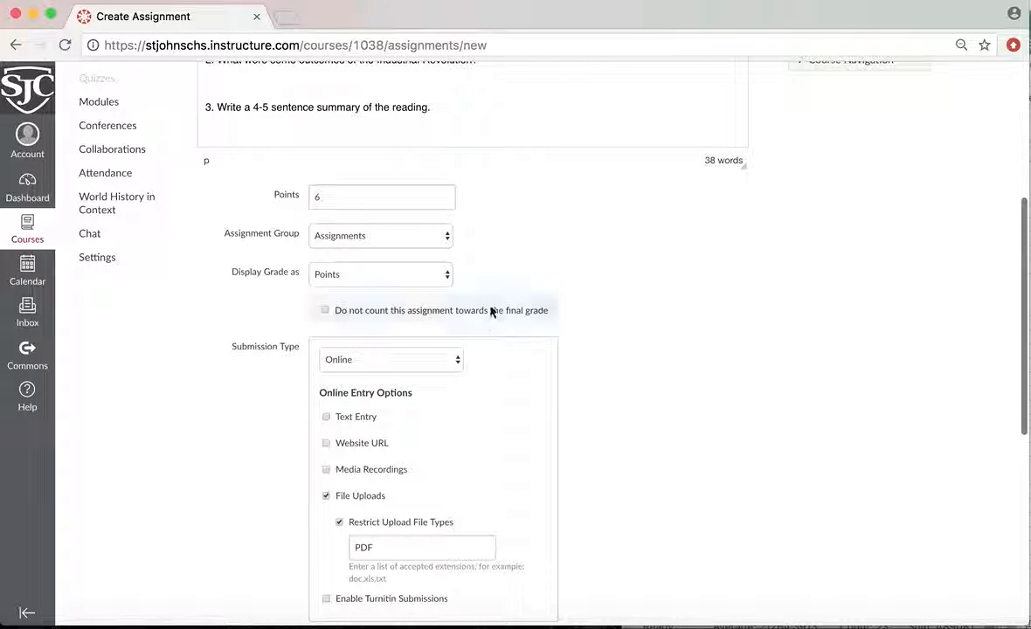
pyautogui.scroll(-1, 481, 400)
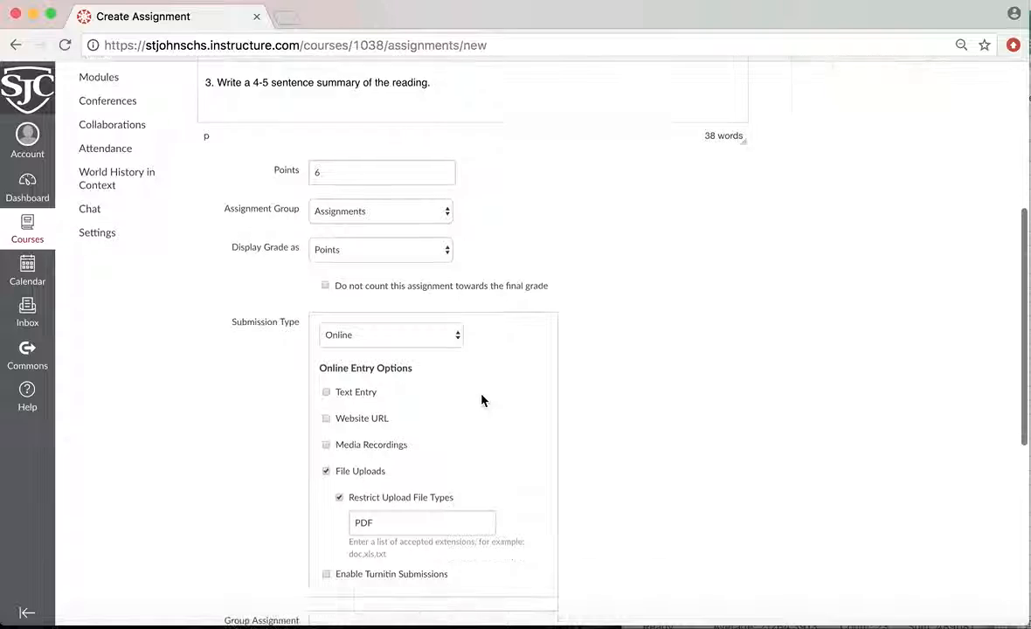
pyautogui.scroll(-2, 483, 400)
pyautogui.scroll(8, 481, 397)
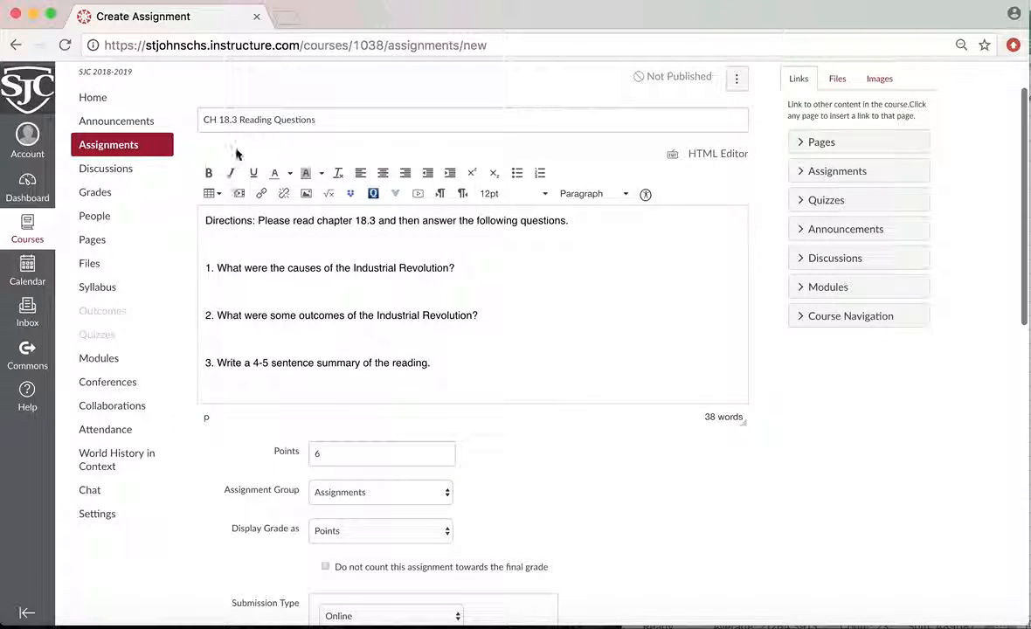
pyautogui.scroll(-10, 626, 469)
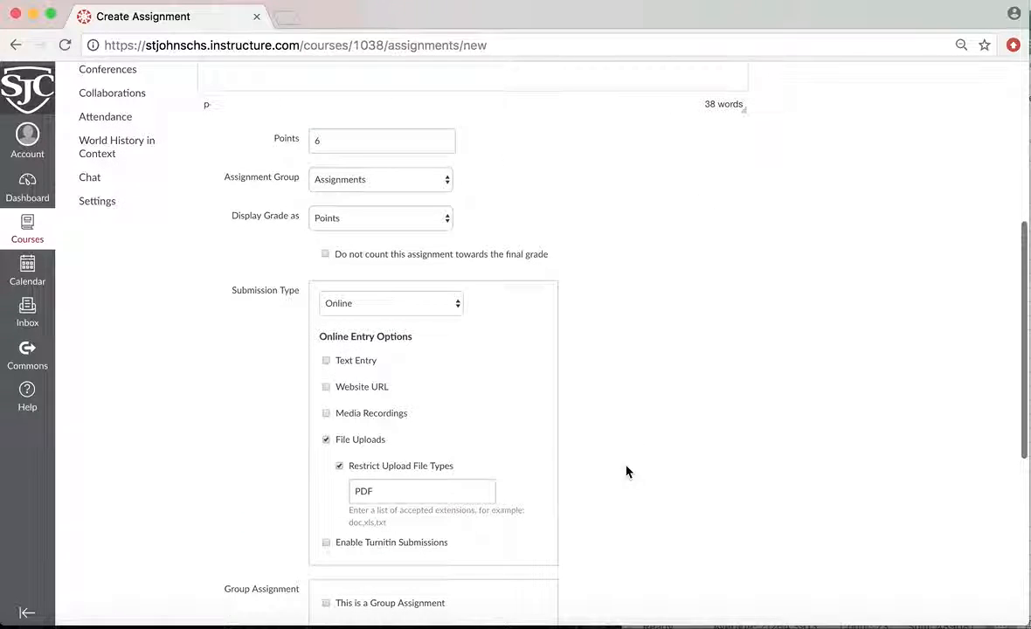
pyautogui.click(327, 365)
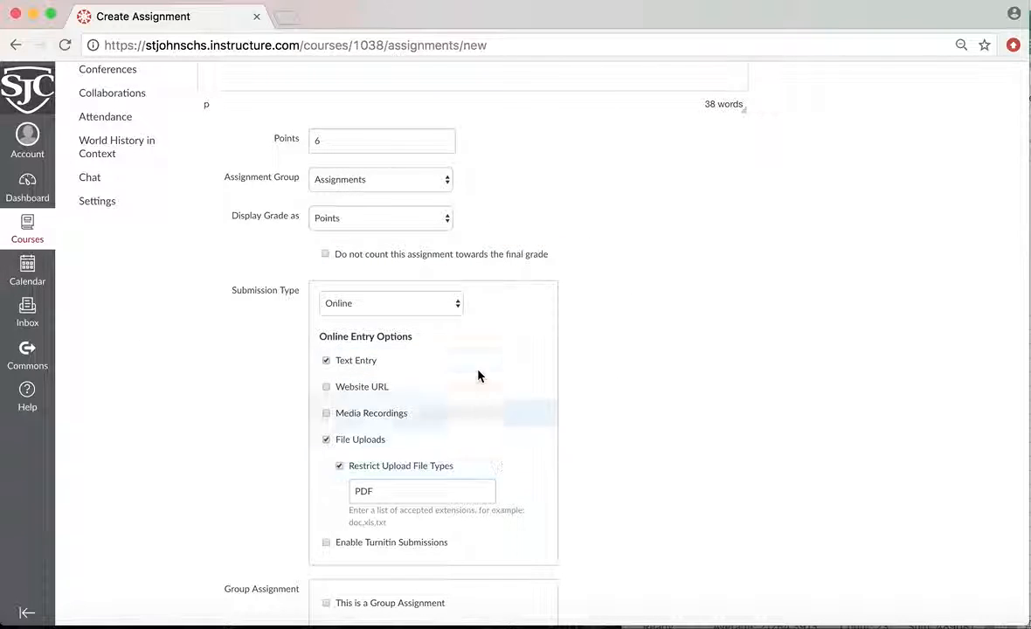
# Set the assignment's due date to March 26, 2019, with a time of 2:38 pm.
pyautogui.scroll(-2, 479, 373)
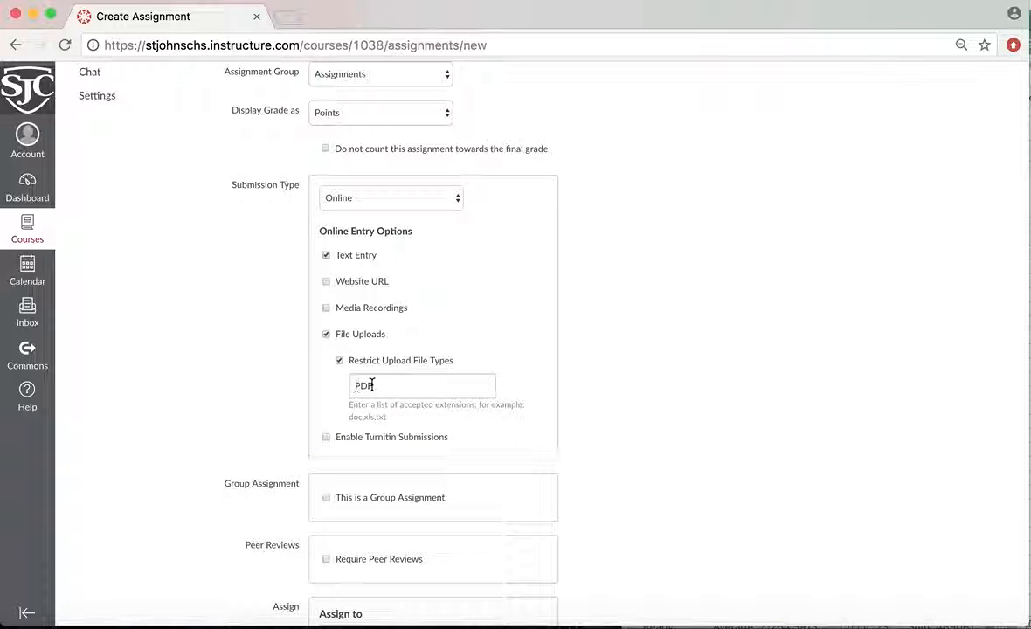
pyautogui.scroll(-1, 651, 441)
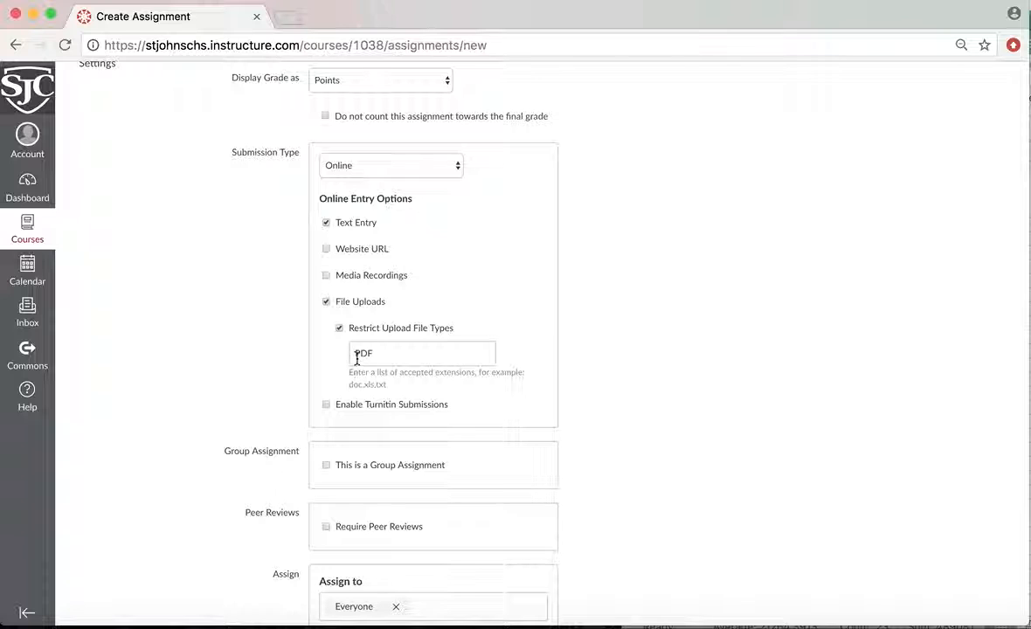
pyautogui.scroll(-2, 565, 506)
pyautogui.scroll(-5, 565, 495)
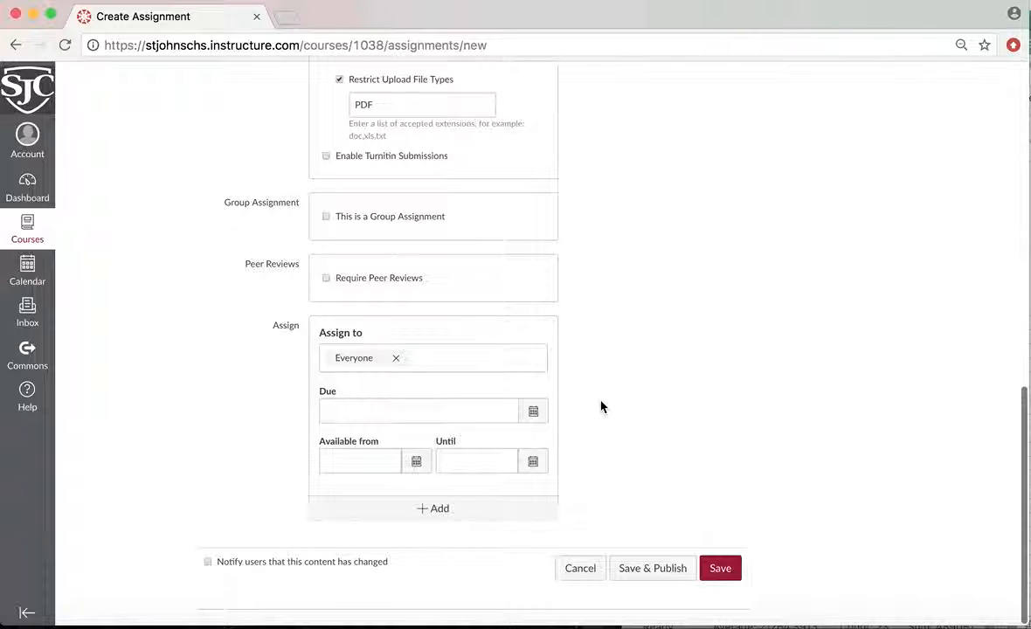
pyautogui.click(533, 412)
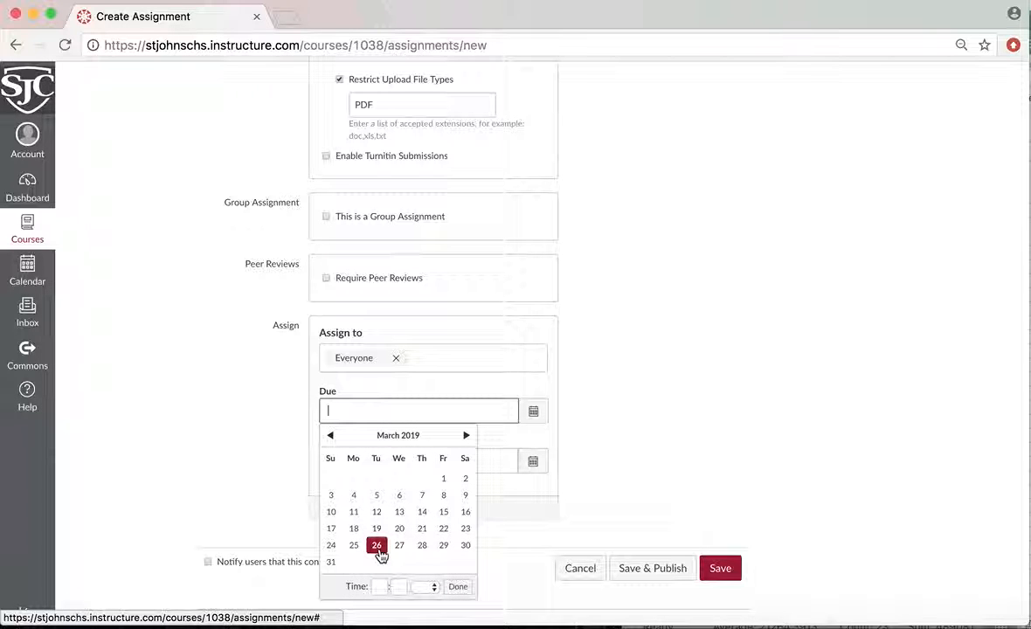
pyautogui.click(377, 547)
pyautogui.click(380, 587)
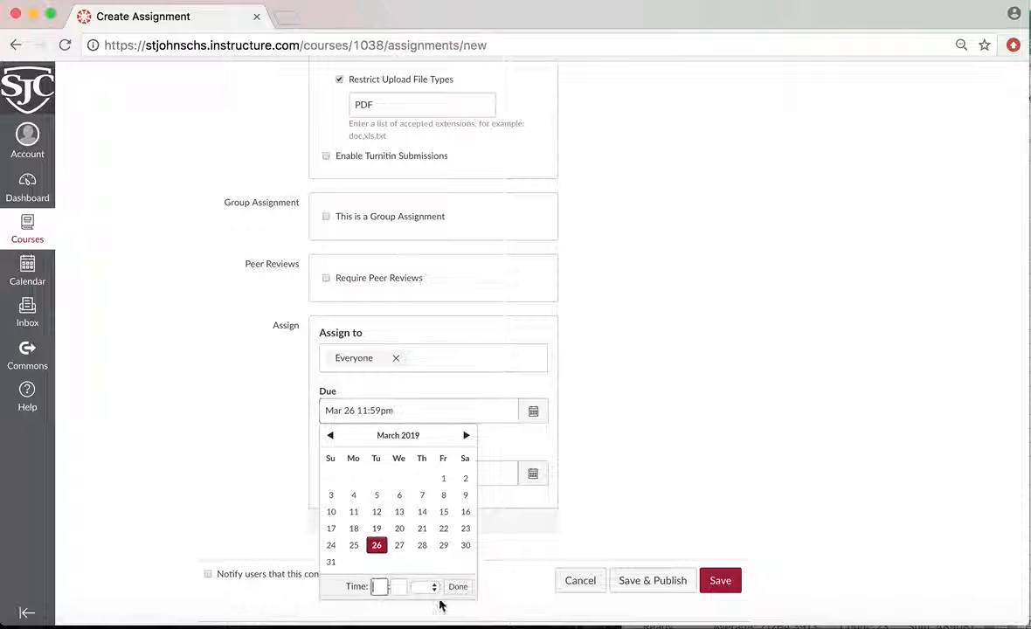
pyautogui.write('2')
pyautogui.click(396, 588)
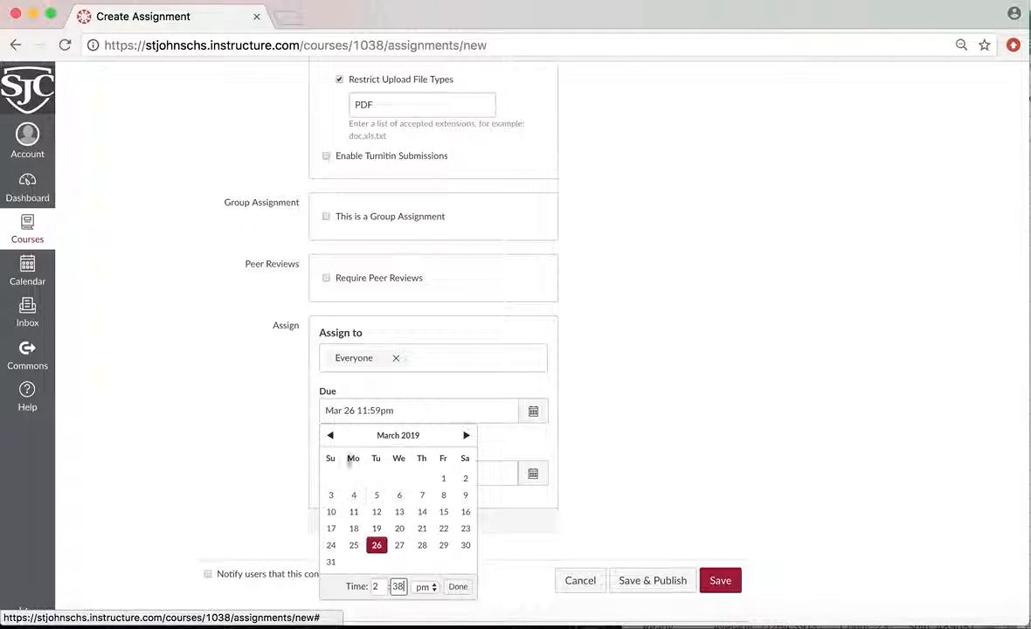
# Replace the due time for March 26 with 11:59 pm.
pyautogui.click(375, 587)
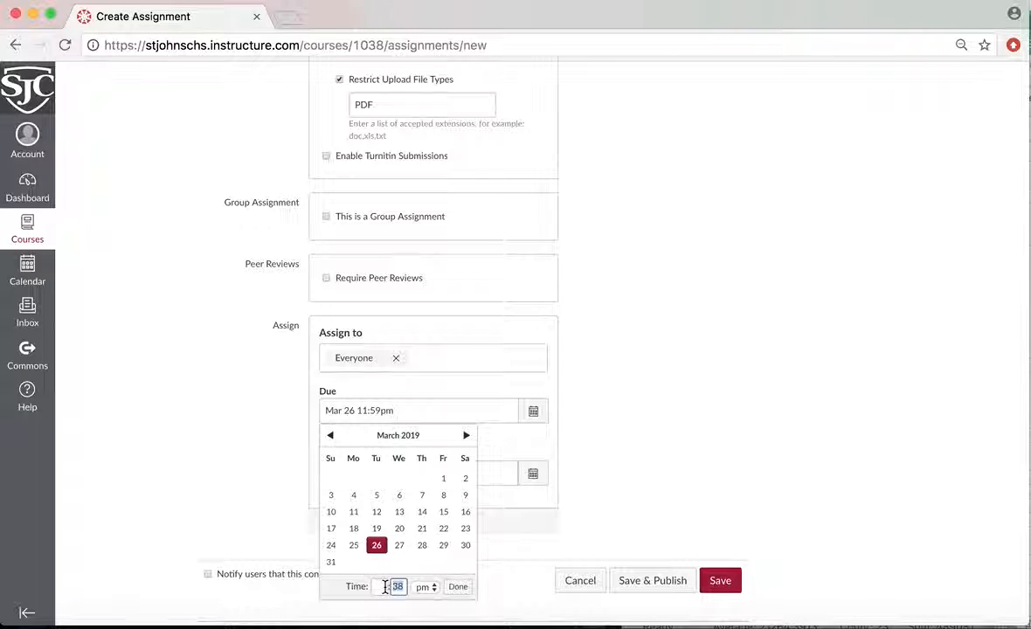
pyautogui.press('BackSpace')
pyautogui.click(376, 586)
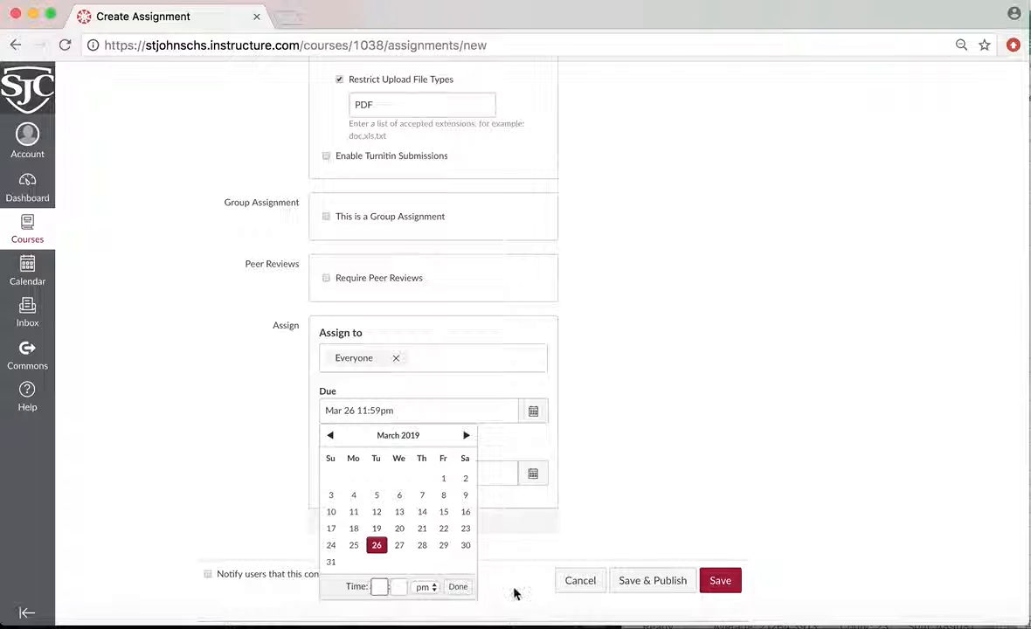
pyautogui.write('11')
pyautogui.click(395, 583)
pyautogui.write('59')
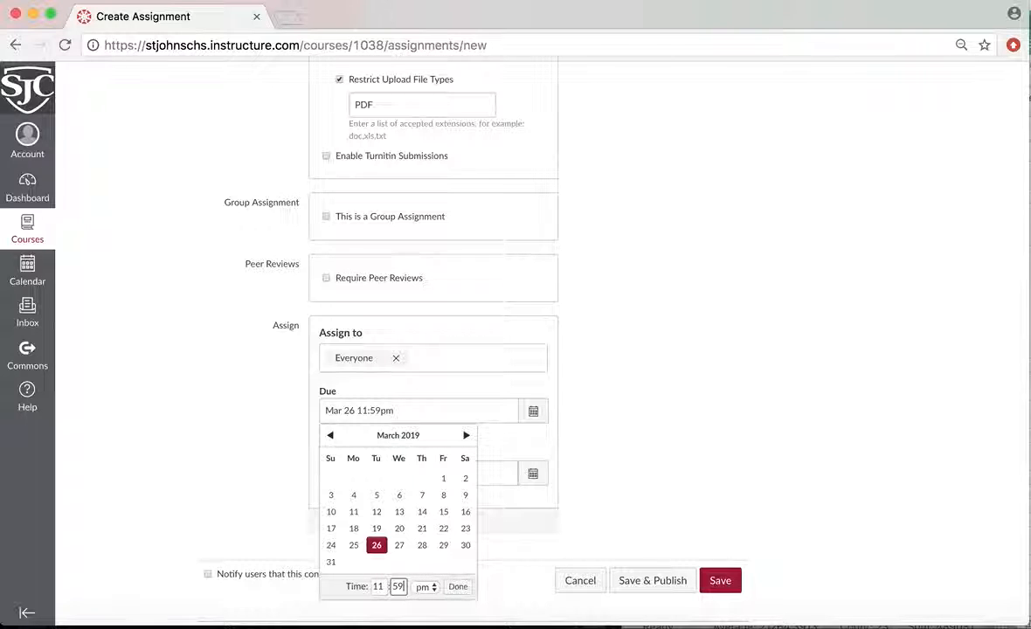
# Set the assignment's due date and time to March 27, 2019 at 8:10 am.
pyautogui.click(402, 549)
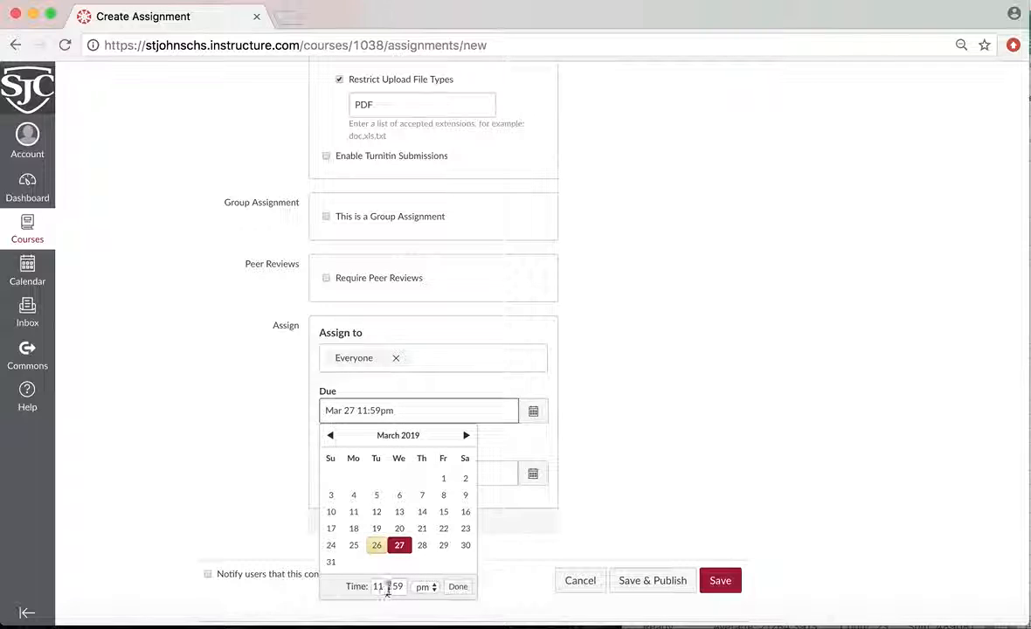
pyautogui.moveTo(388, 591); pyautogui.dragTo(320, 587)
pyautogui.click(379, 586)
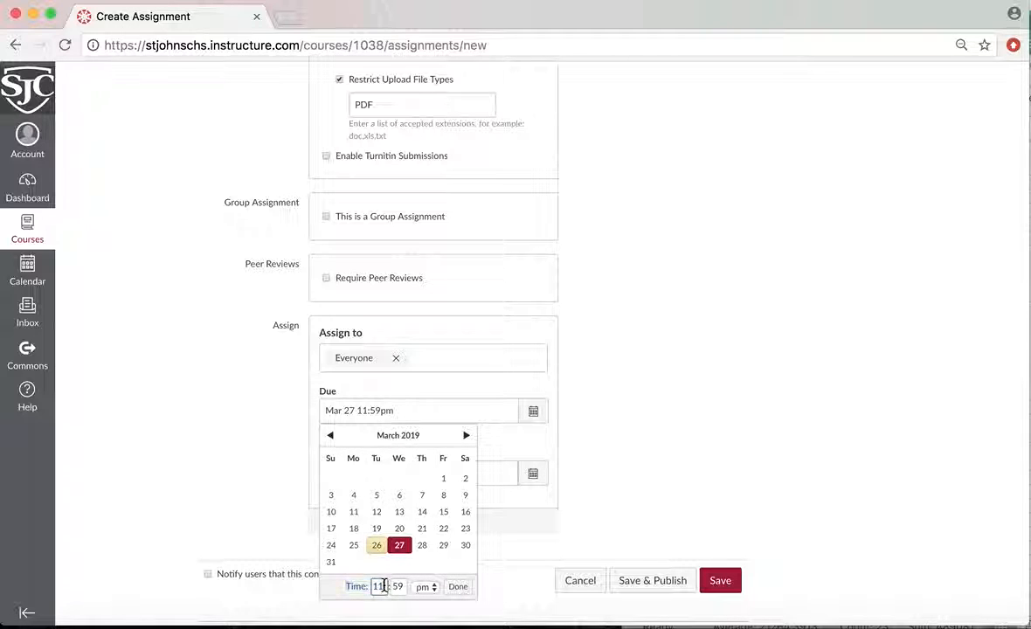
pyautogui.write('8')
pyautogui.press('Tab')
pyautogui.write('10')
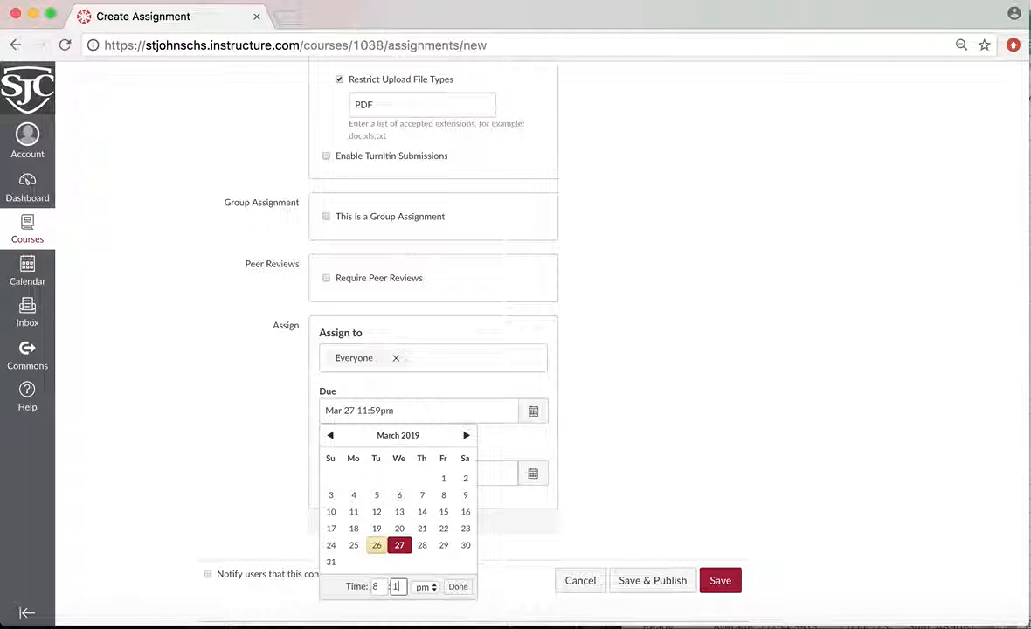
pyautogui.click(426, 588)
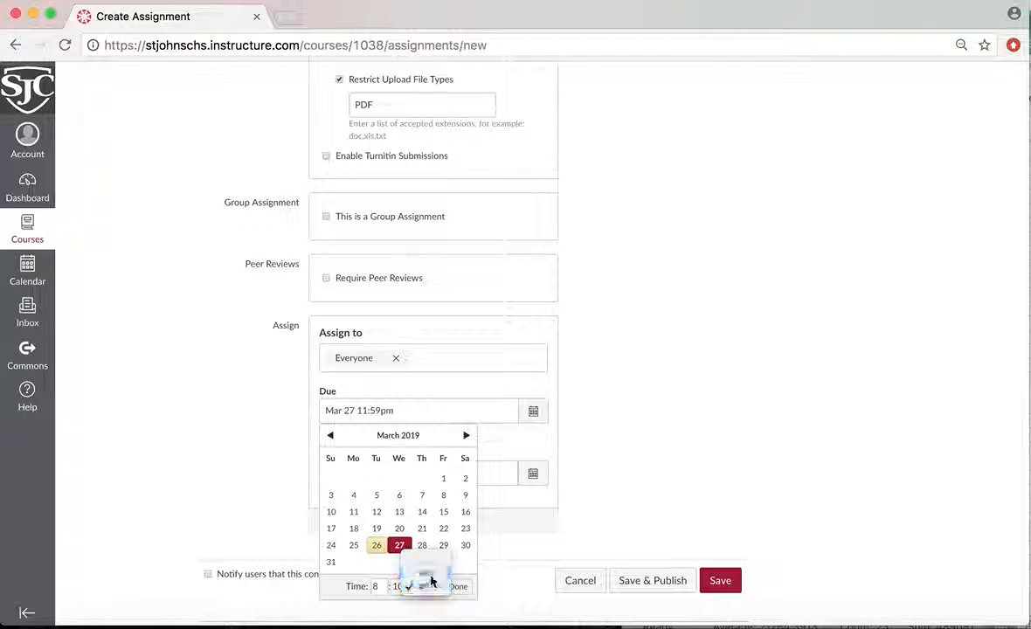
pyautogui.click(426, 573)
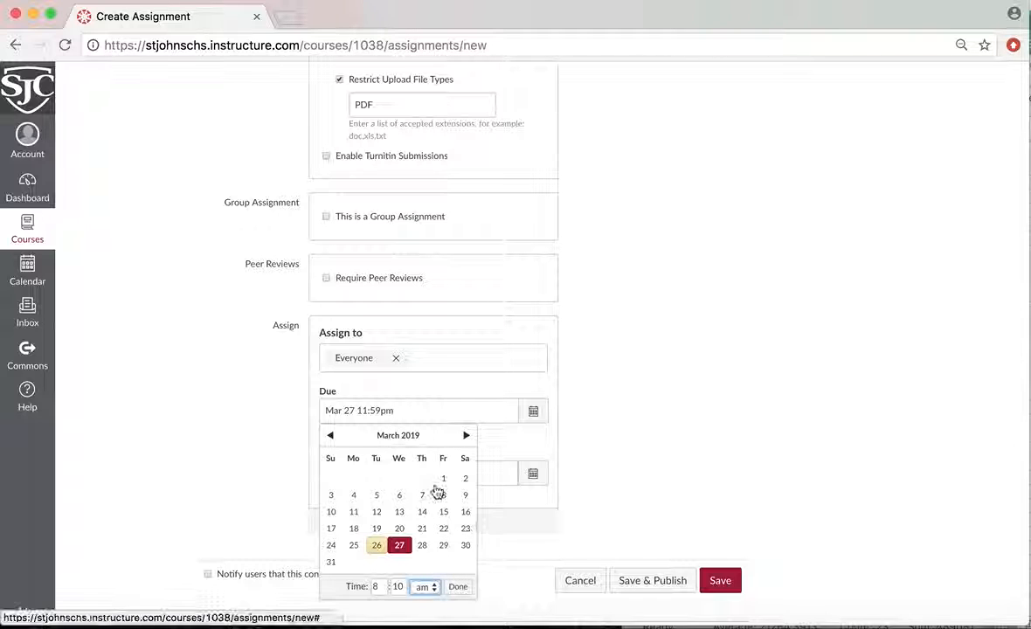
pyautogui.click(464, 588)
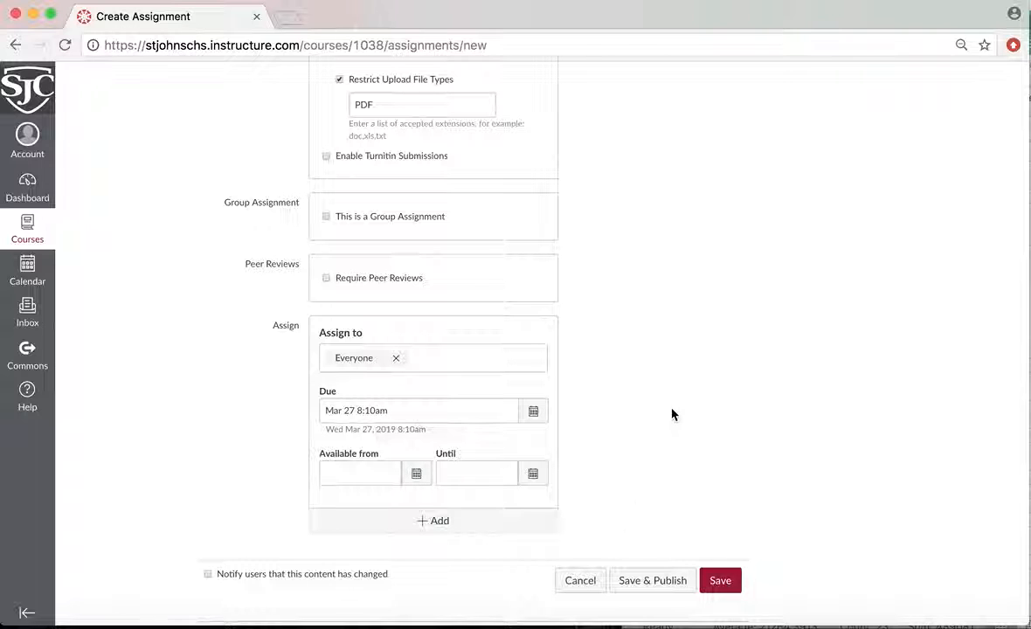
# Save and publish the CH 18.3 Reading Questions assignment.
pyautogui.scroll(2, 672, 414)
pyautogui.scroll(-3, 671, 414)
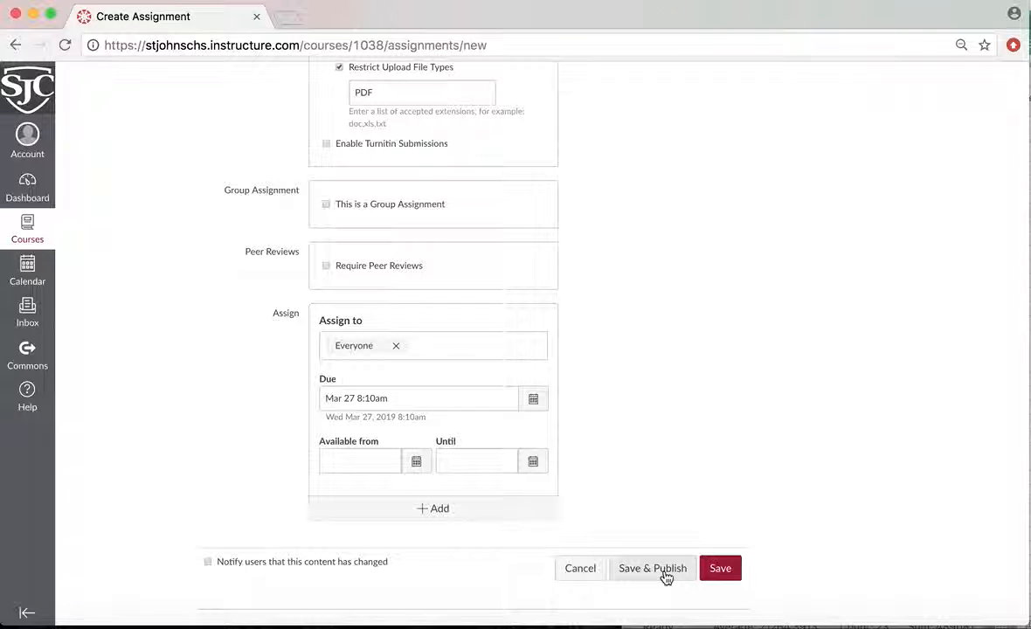
pyautogui.click(666, 573)
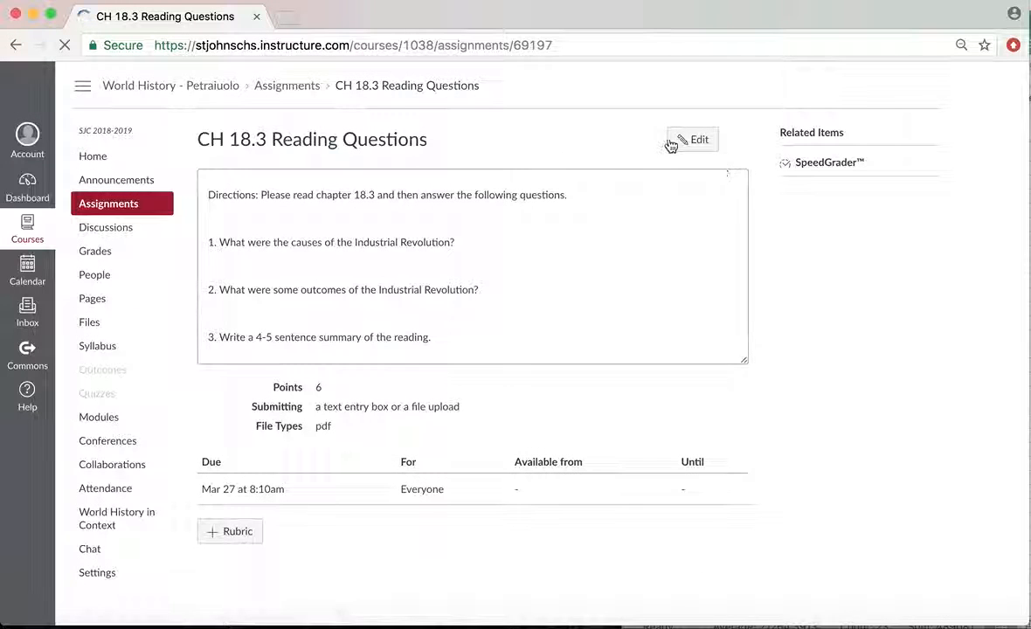
# Unpublish the CH 18.3 Reading Questions assignment and reopen it for editing.
pyautogui.click(624, 141)
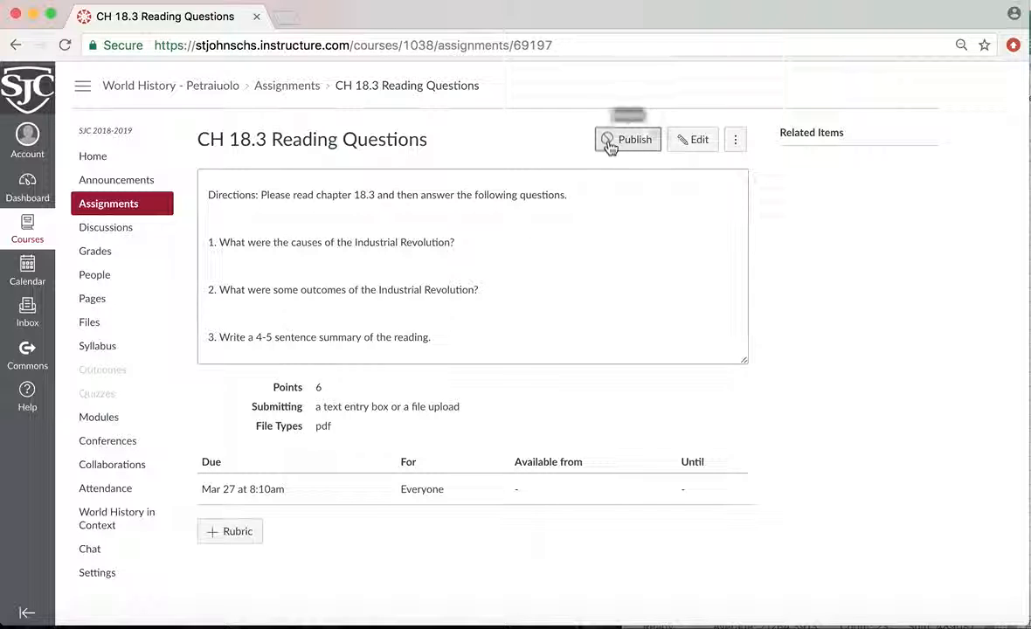
pyautogui.click(704, 143)
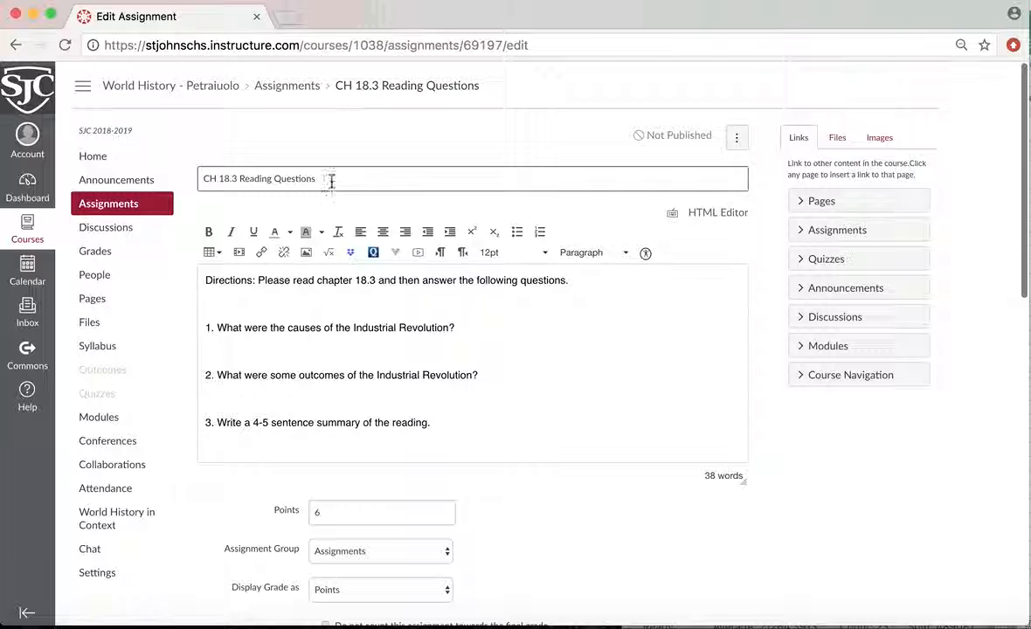
# Clear the directions and all three questions from the assignment's description.
pyautogui.moveTo(444, 425); pyautogui.dragTo(48, 260)
pyautogui.press('BackSpace')
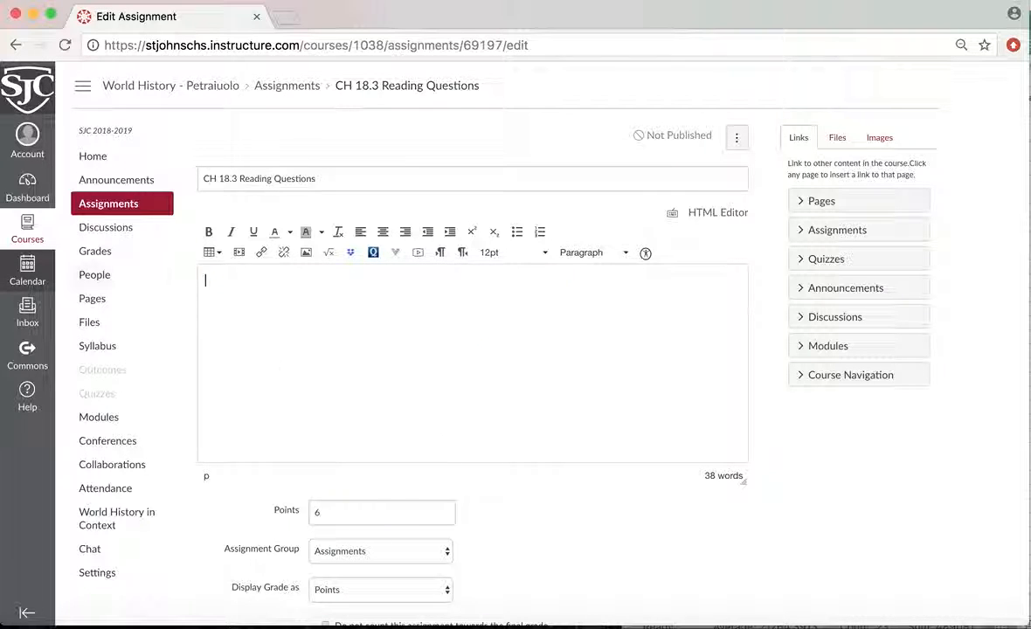
pyautogui.scroll(-3, 436, 475)
pyautogui.scroll(3, 374, 407)
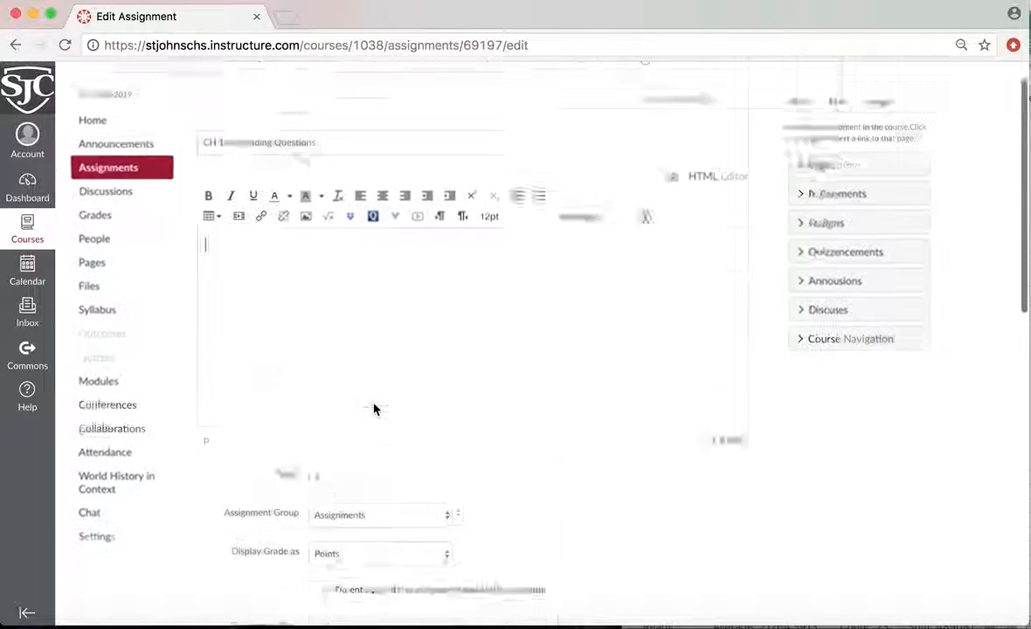
# Rename the assignment as "WWI Notes and Cartoon Response".
pyautogui.moveTo(324, 189); pyautogui.dragTo(161, 142)
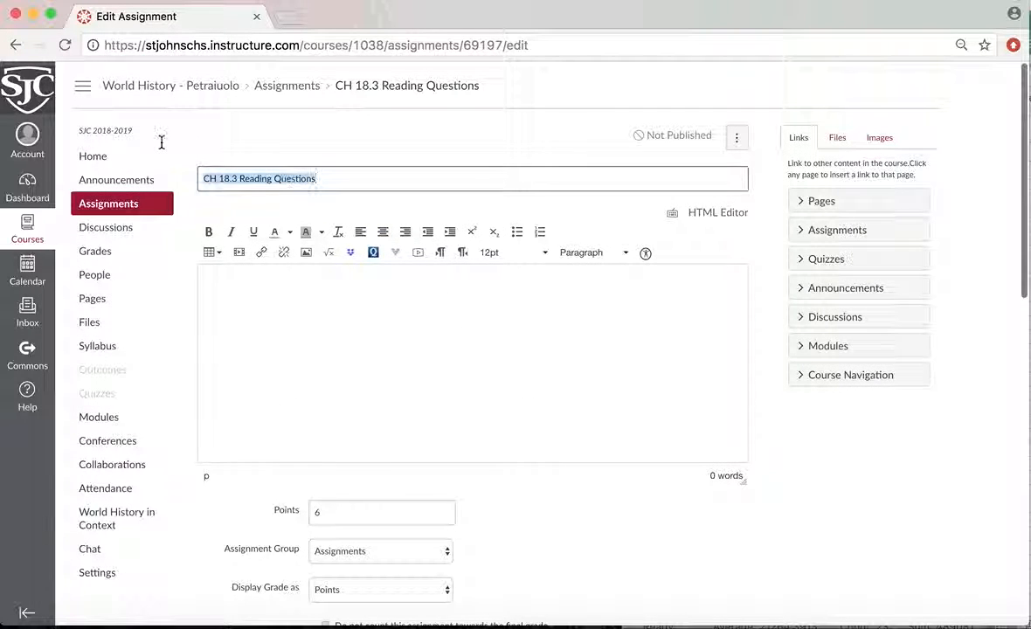
pyautogui.press('BackSpace')
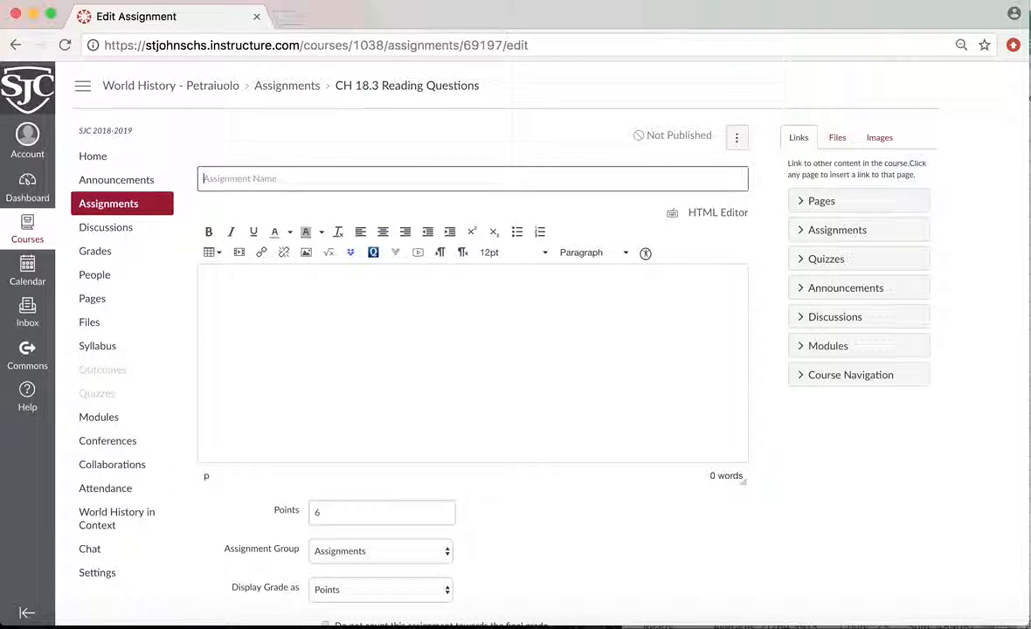
pyautogui.write('WWI Notes and Cartoon')
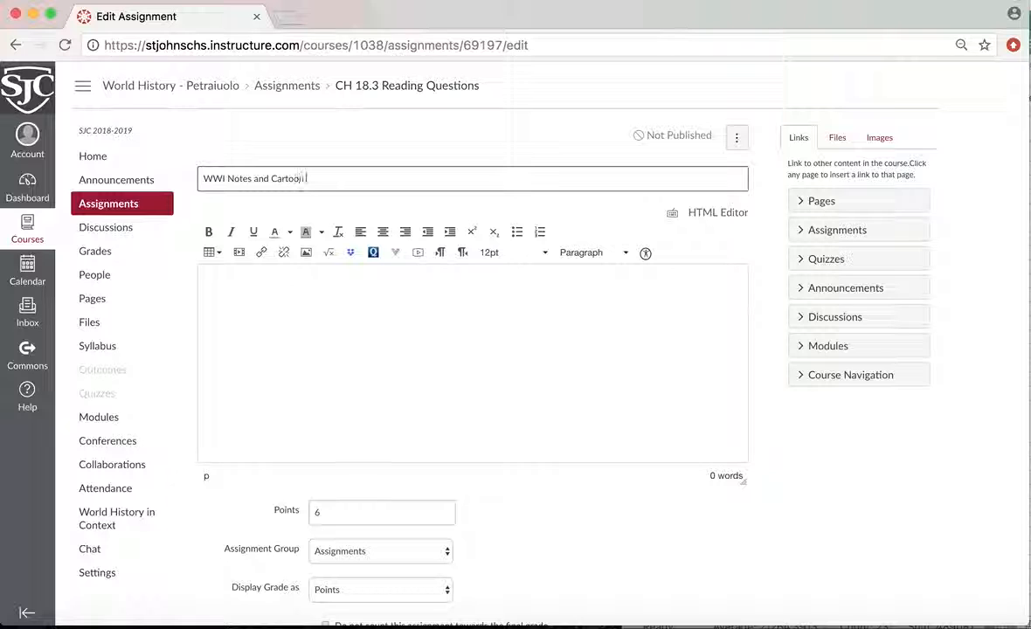
pyautogui.write('si')
pyautogui.press('Delete')
pyautogui.write('Response')
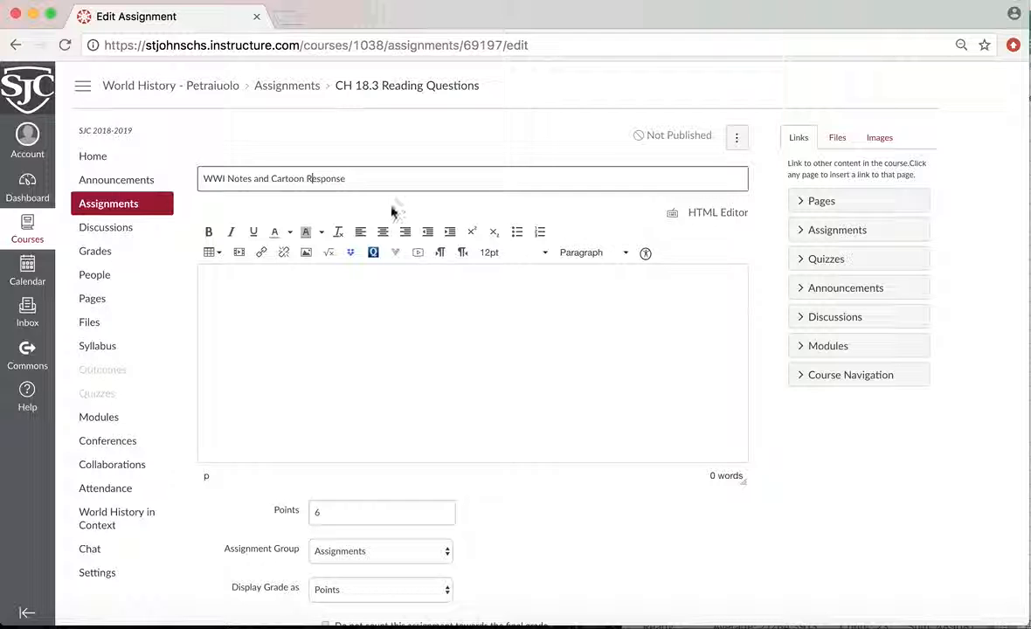
pyautogui.click(343, 287)
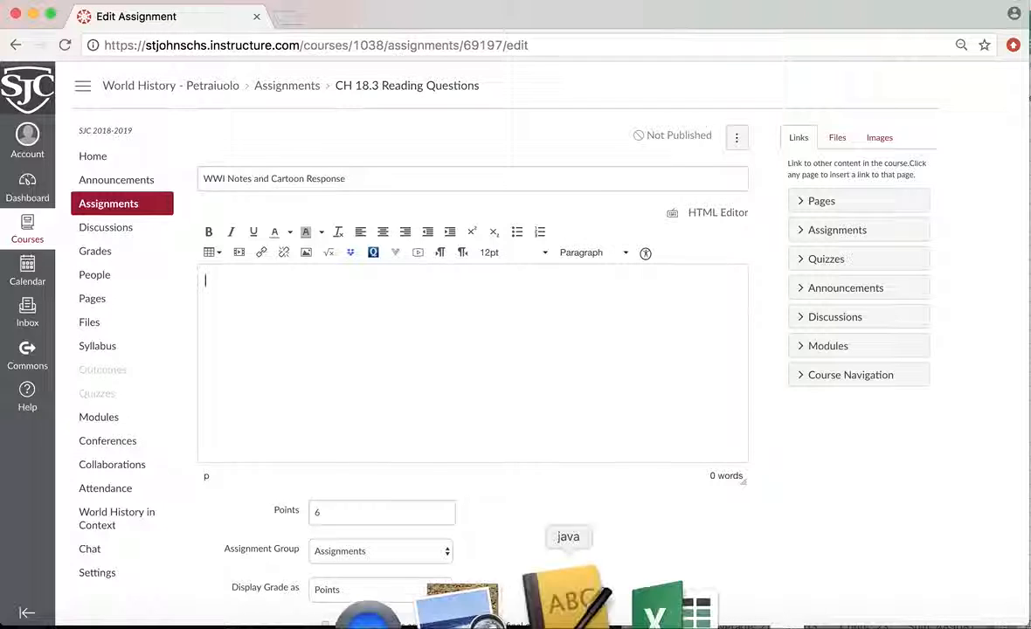
pyautogui.rightClick(511, 603)
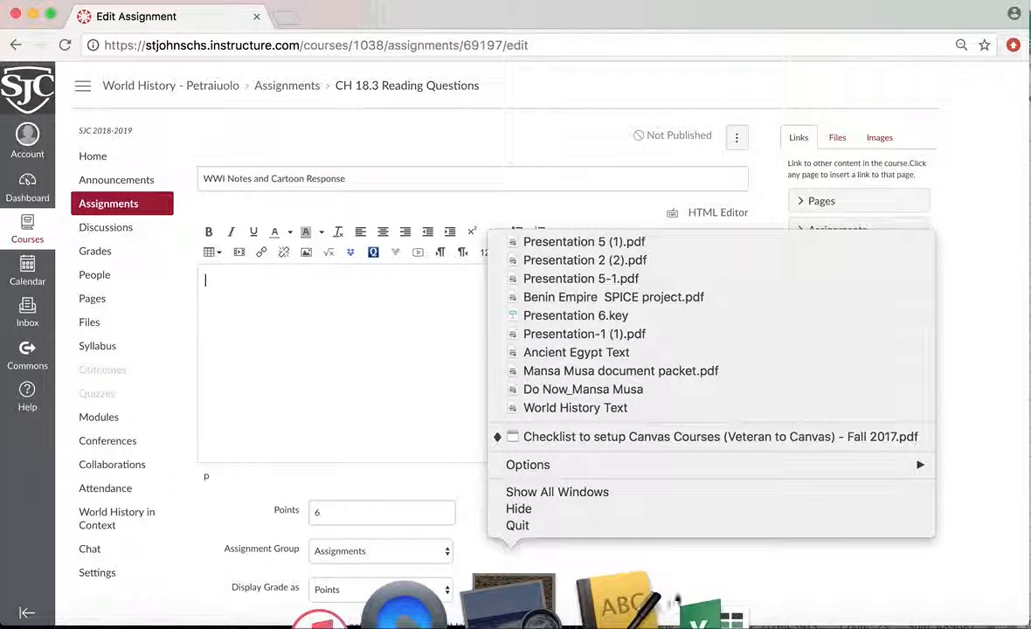
pyautogui.click(724, 577)
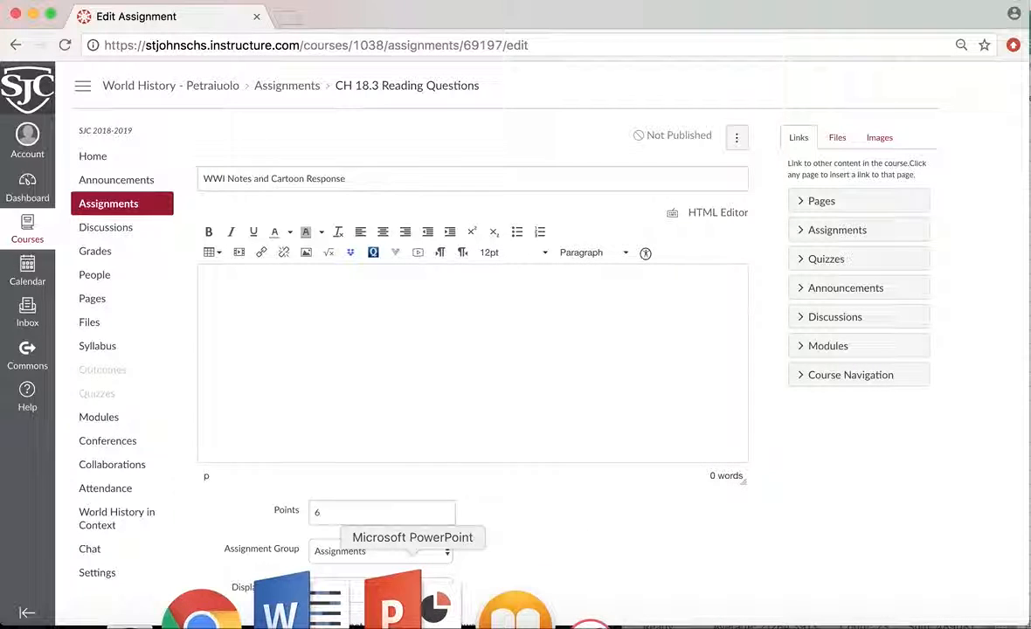
pyautogui.rightClick(393, 603)
pyautogui.click(642, 544)
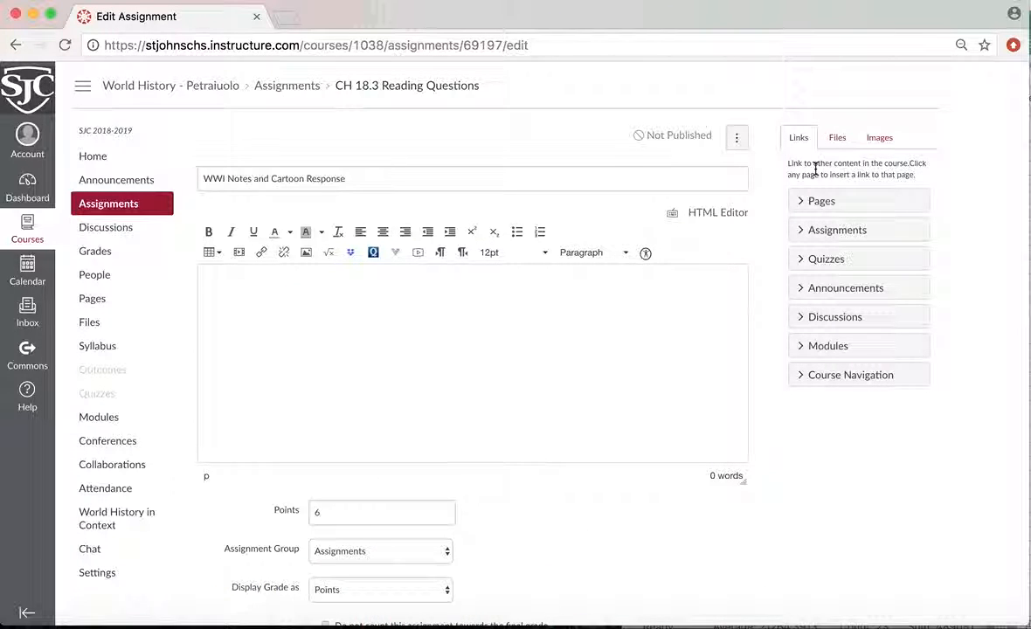
# Write "Directions:" in the description and below it "Please download the following document to notability and follow directions on the worksheet.".
pyautogui.click(840, 138)
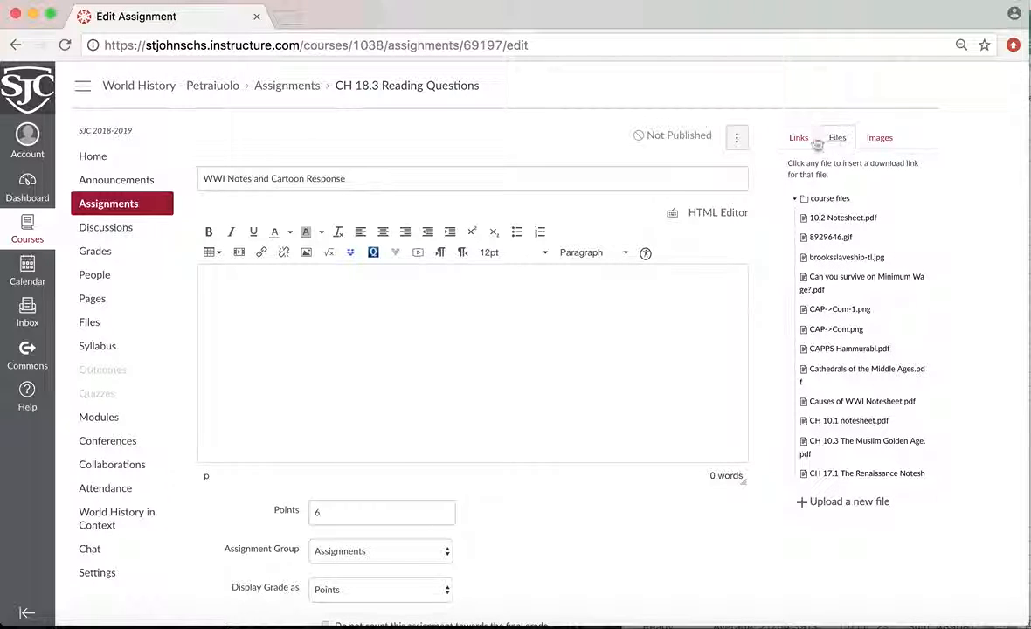
pyautogui.click(415, 300)
pyautogui.write('Directions:')
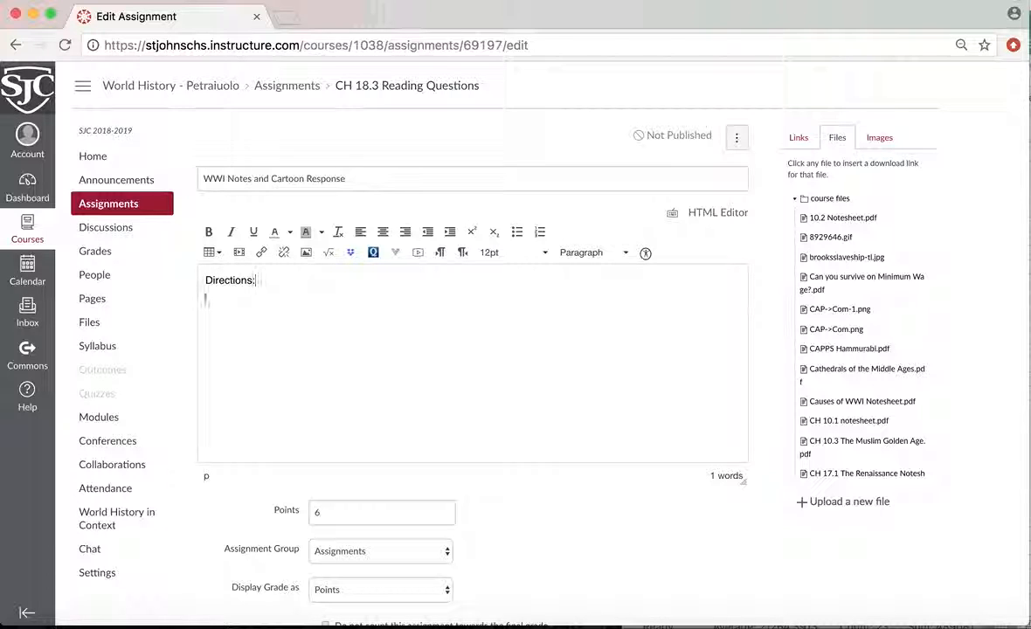
pyautogui.write('Please download the following document to notabil')
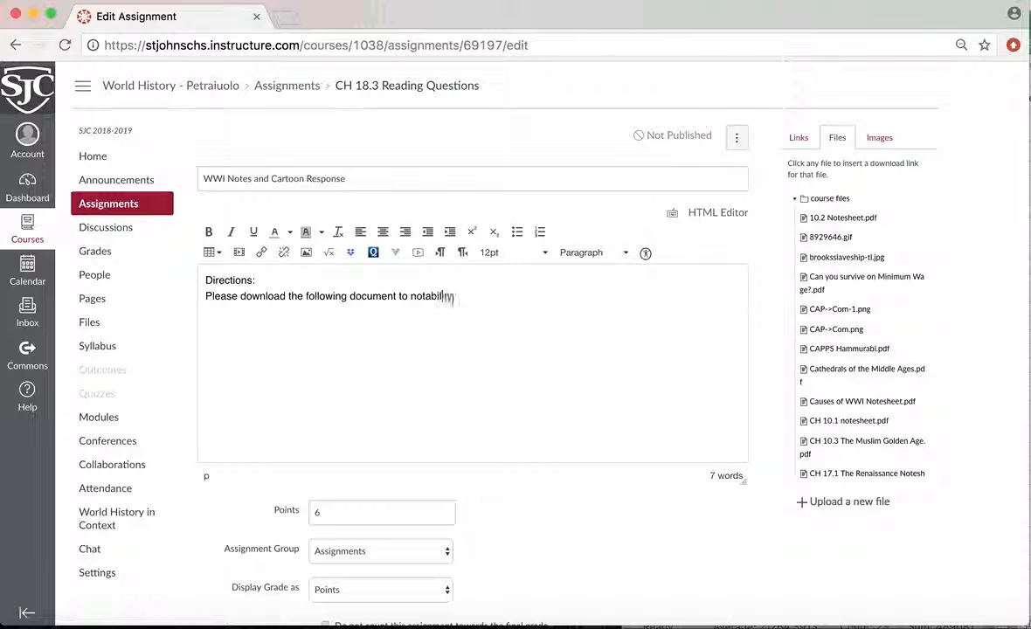
pyautogui.write('and follow directions on the work')
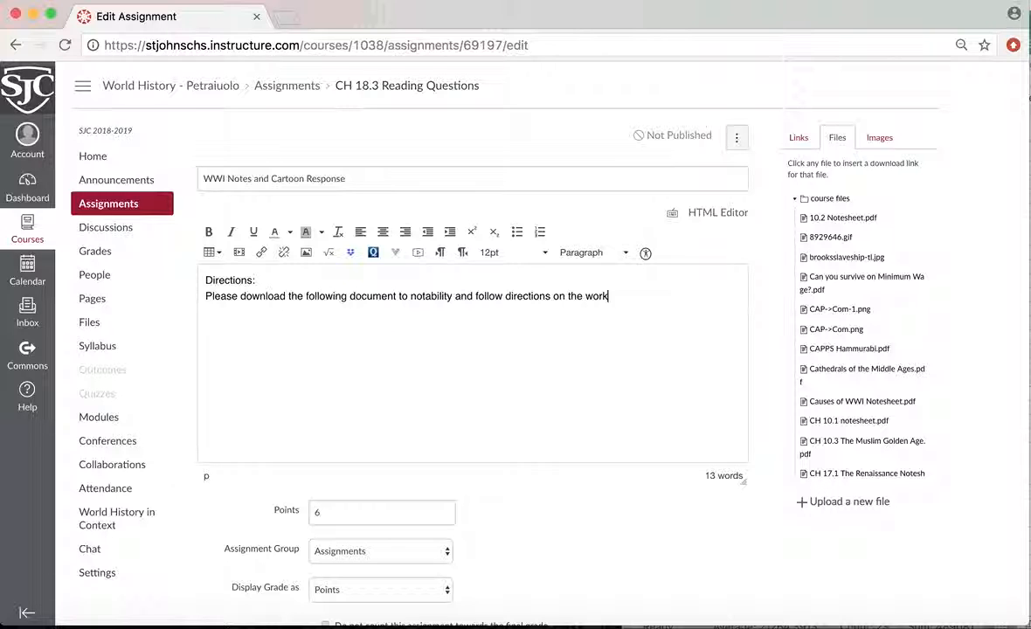
pyautogui.write('sheet.')
pyautogui.click(800, 139)
pyautogui.click(836, 139)
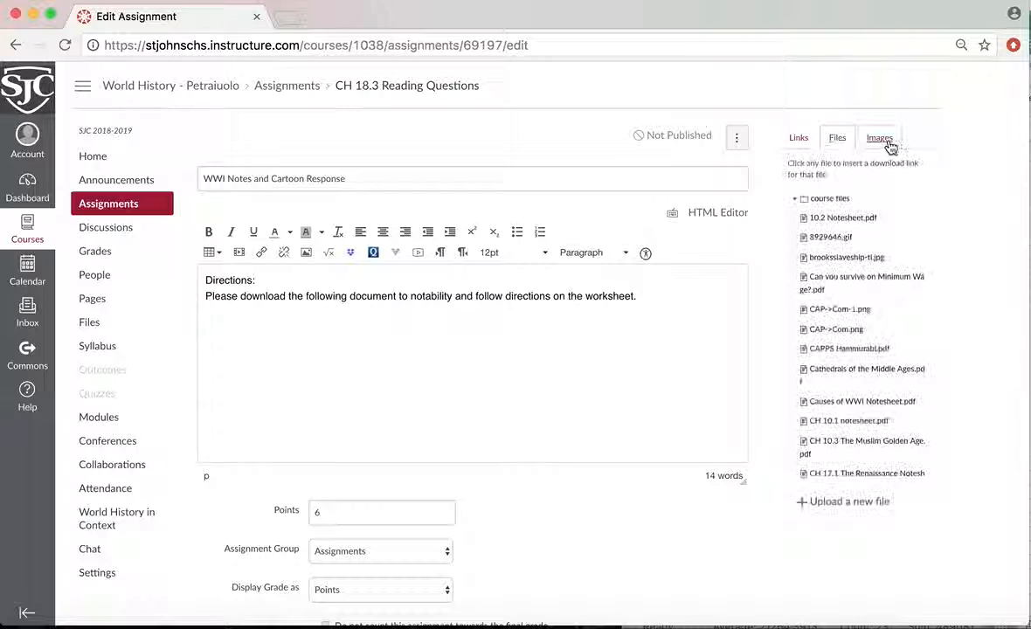
pyautogui.click(888, 142)
pyautogui.click(838, 142)
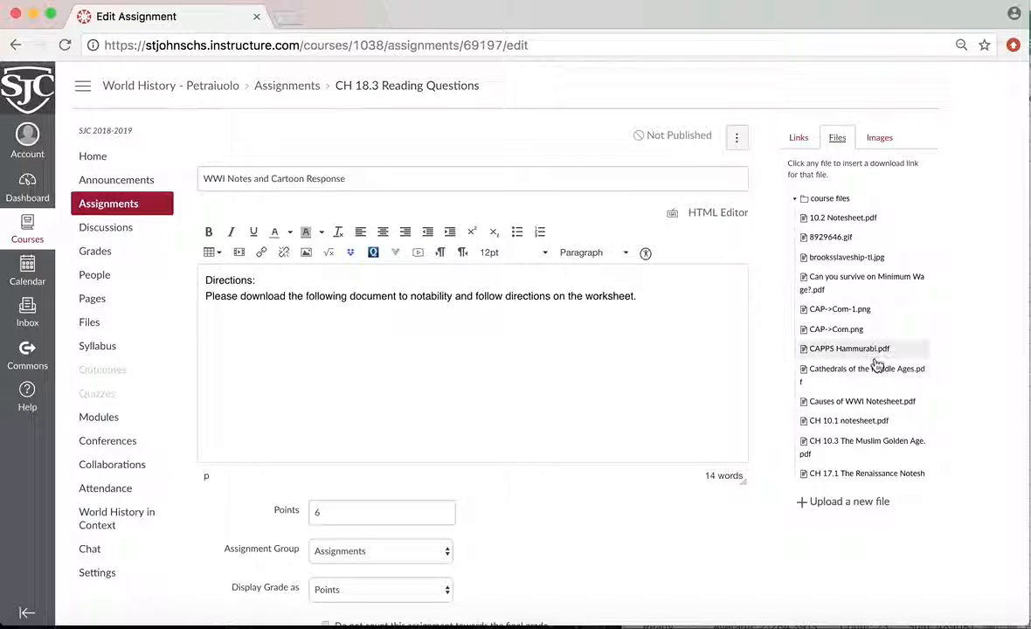
# Start a new file upload and browse Dropbox (SJC) to the Unit 12 - WWI files in World History 2018-19.
pyautogui.click(848, 502)
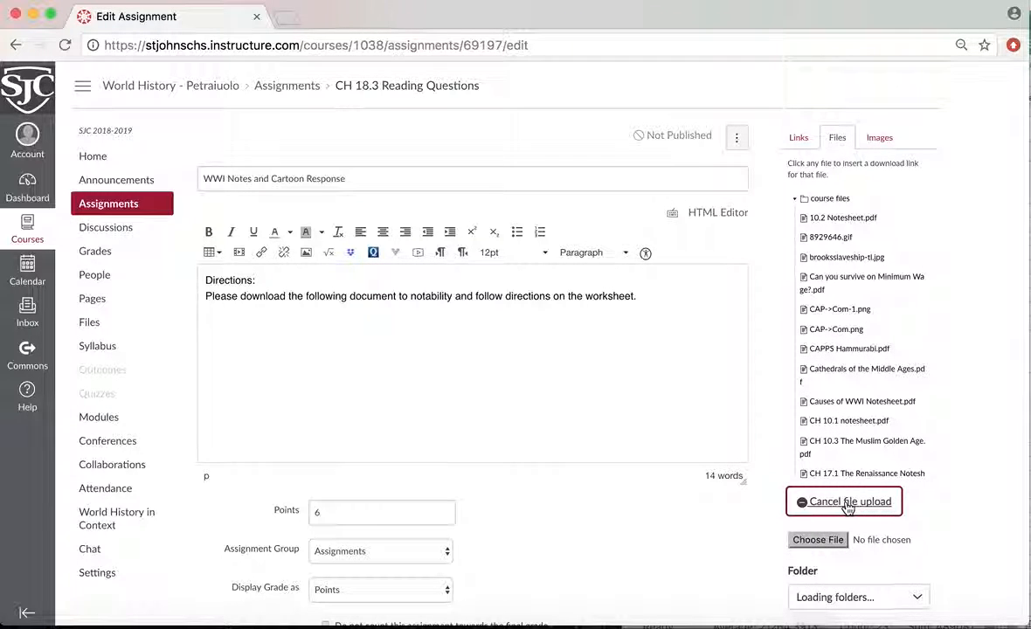
pyautogui.scroll(-2, 847, 507)
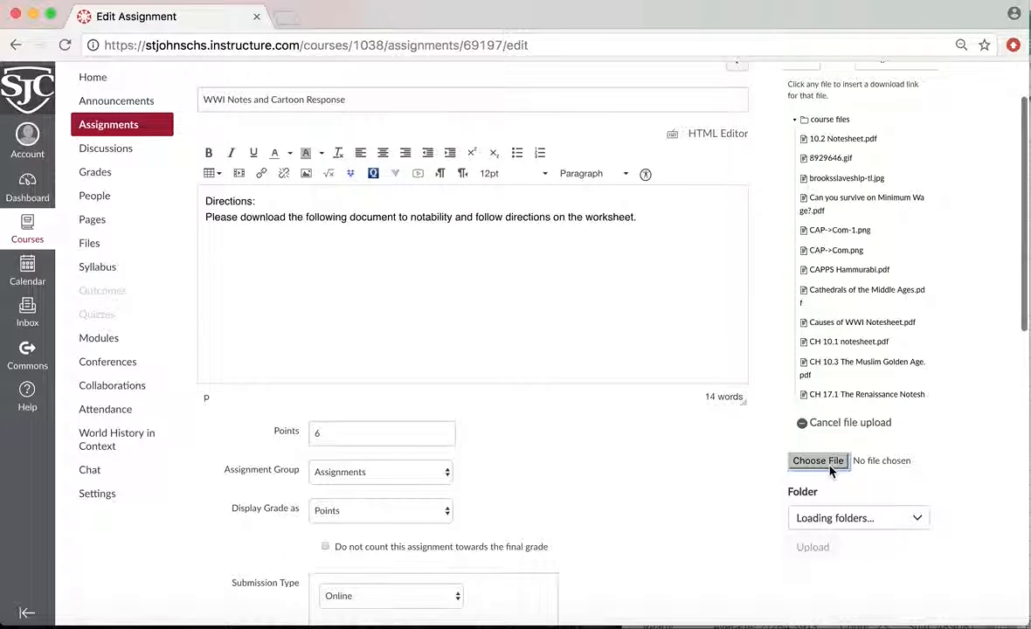
pyautogui.click(819, 460)
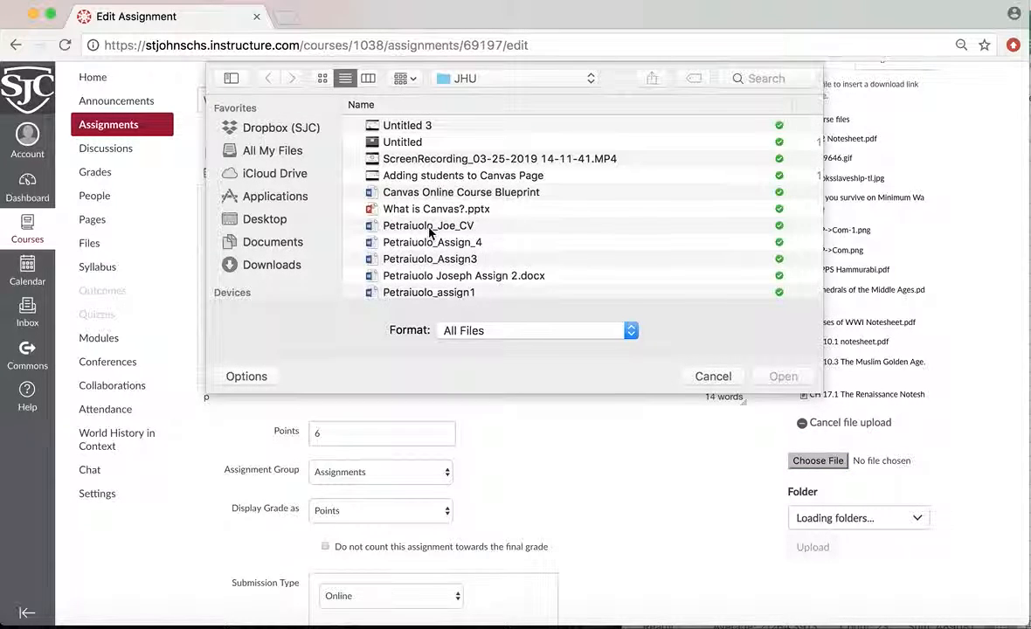
pyautogui.scroll(-5, 428, 232)
pyautogui.click(278, 131)
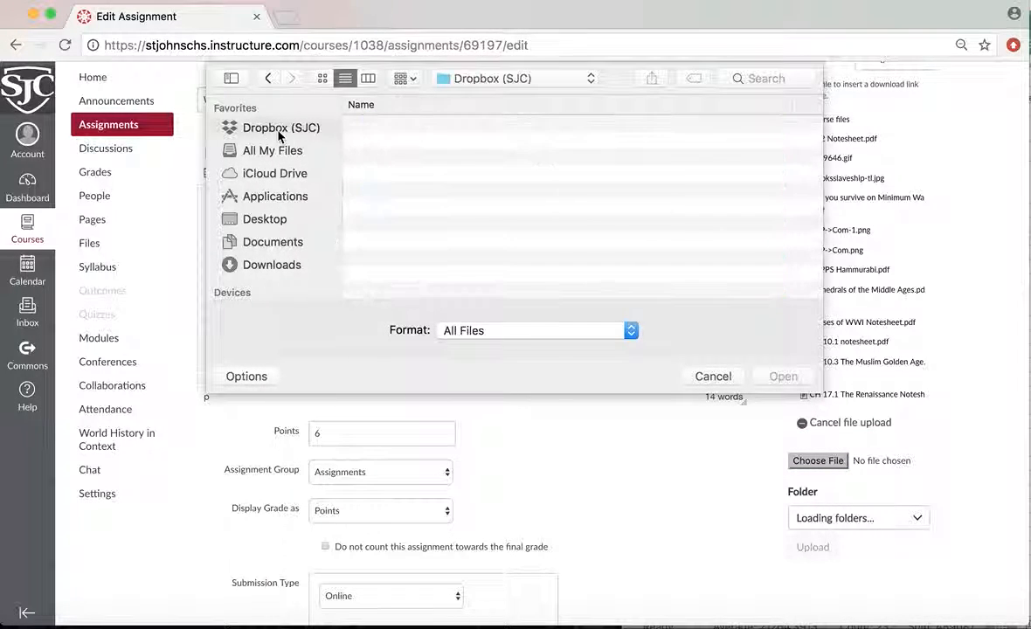
pyautogui.scroll(-10, 479, 197)
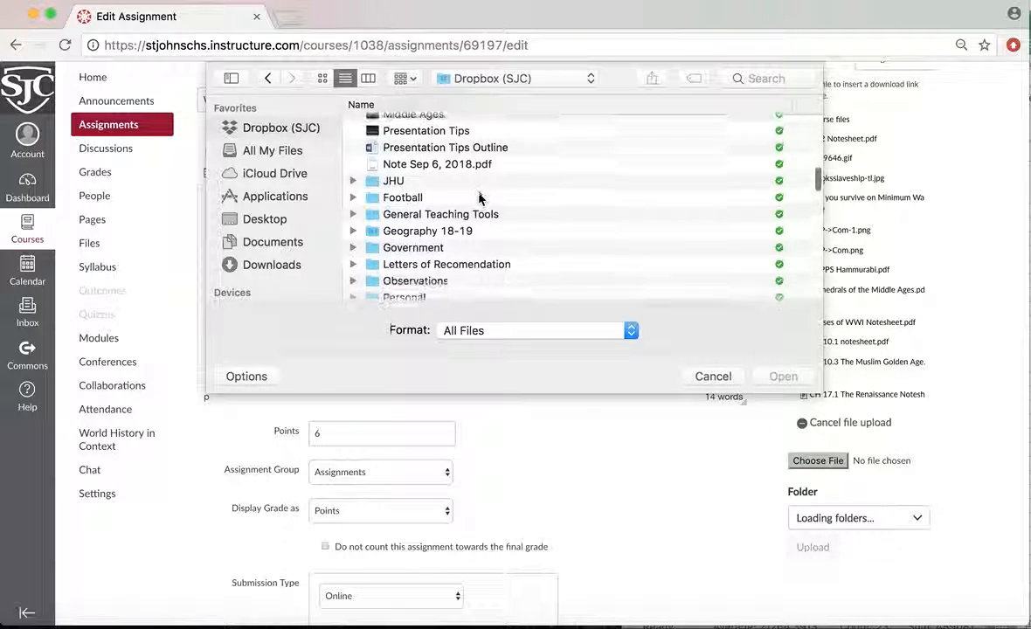
pyautogui.scroll(-10, 479, 198)
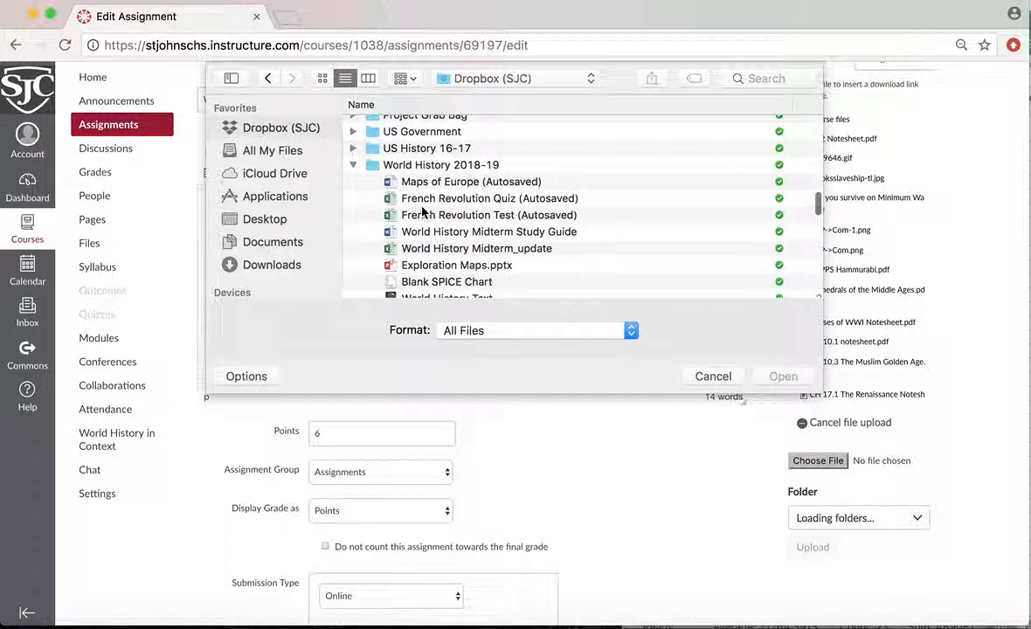
pyautogui.scroll(-10, 423, 211)
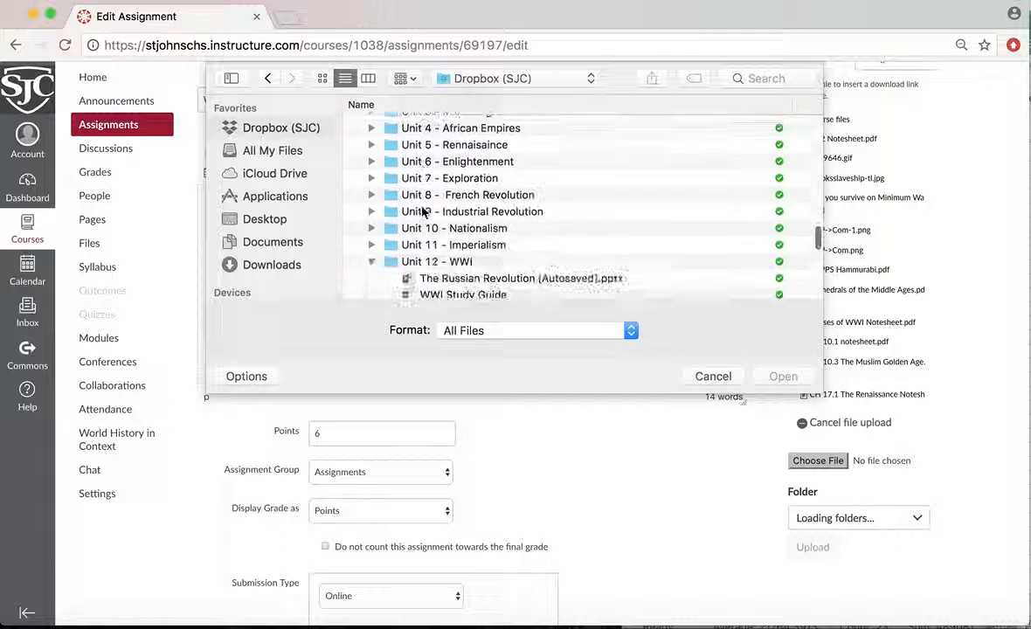
pyautogui.scroll(-6, 424, 212)
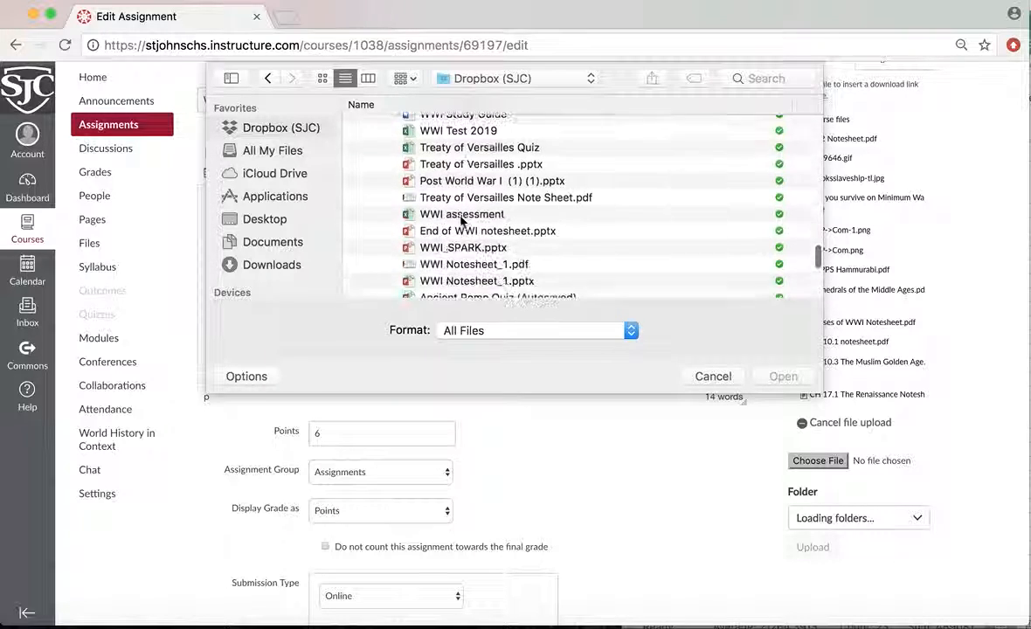
pyautogui.scroll(-6, 460, 220)
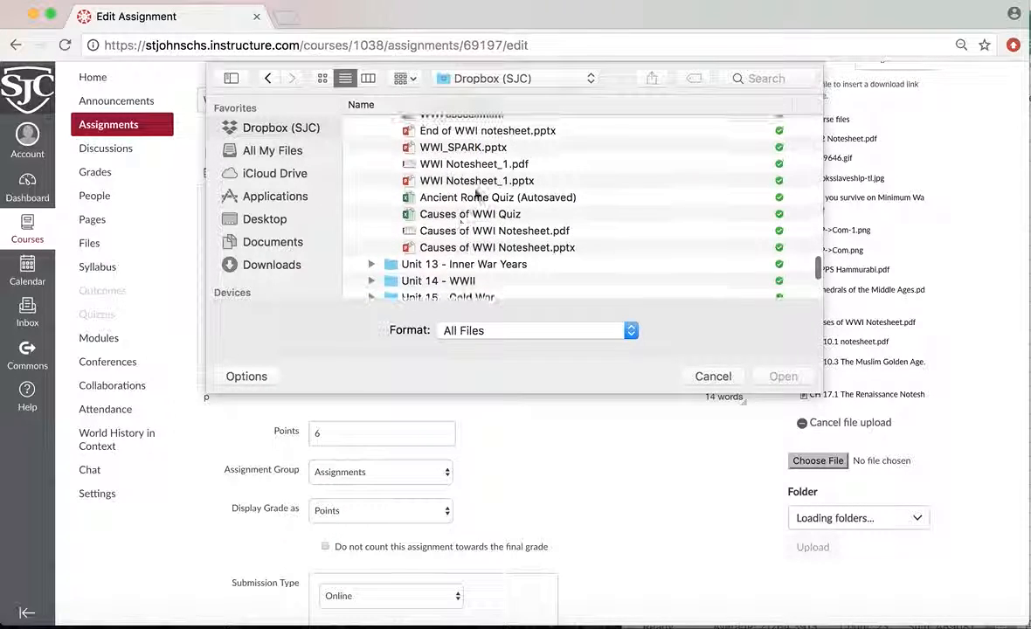
# Upload WWI Notesheet_1.pdf to the course files so its download link is inserted below the directions.
pyautogui.click(456, 164)
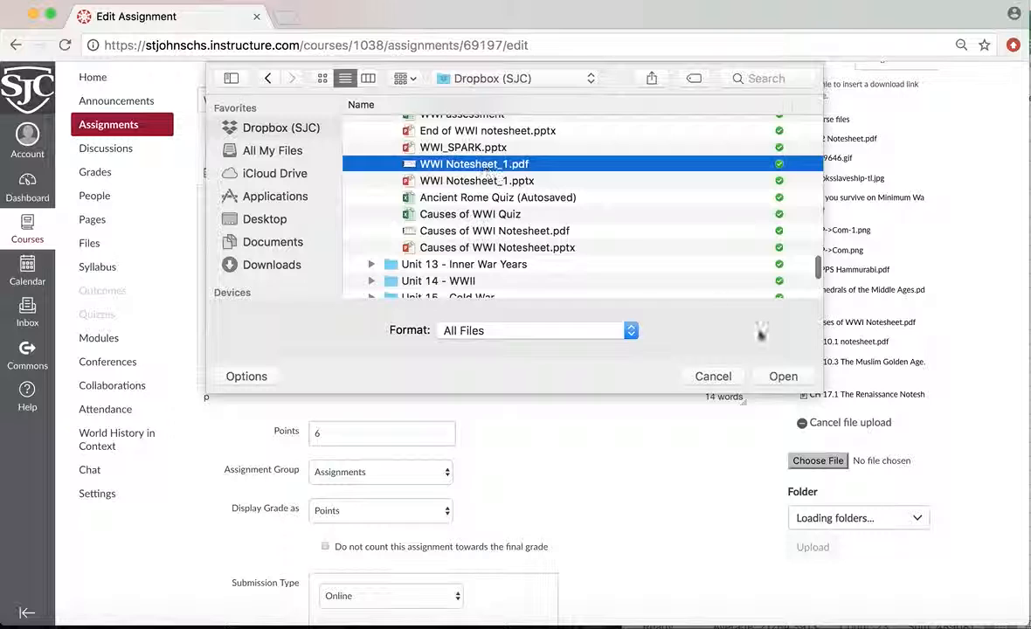
pyautogui.click(782, 375)
pyautogui.click(815, 549)
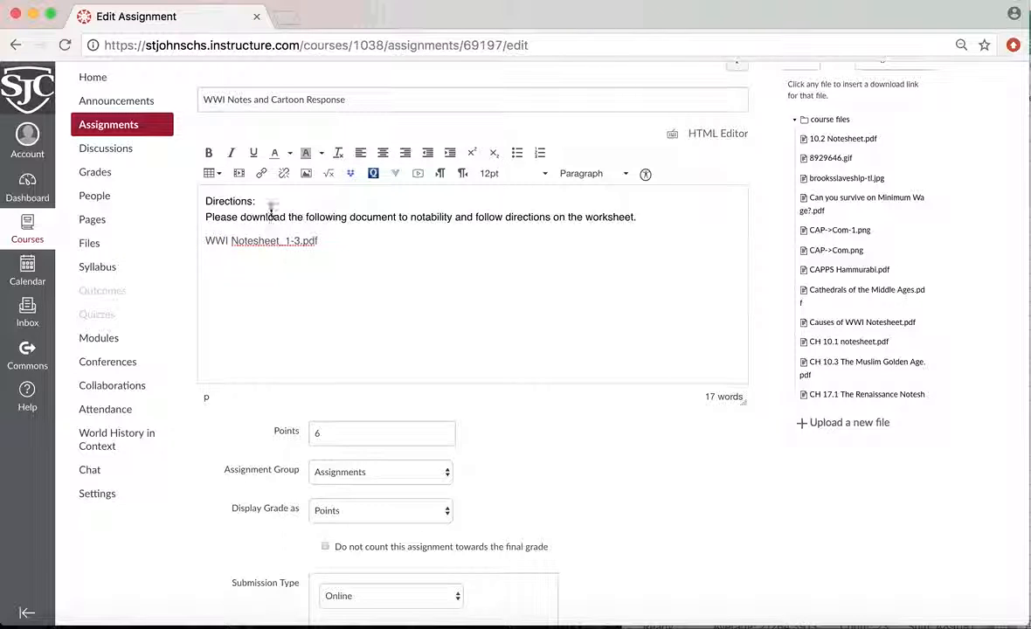
# Set the assignment's points to 10 and turn off Text Entry as an online submission option.
pyautogui.click(312, 432)
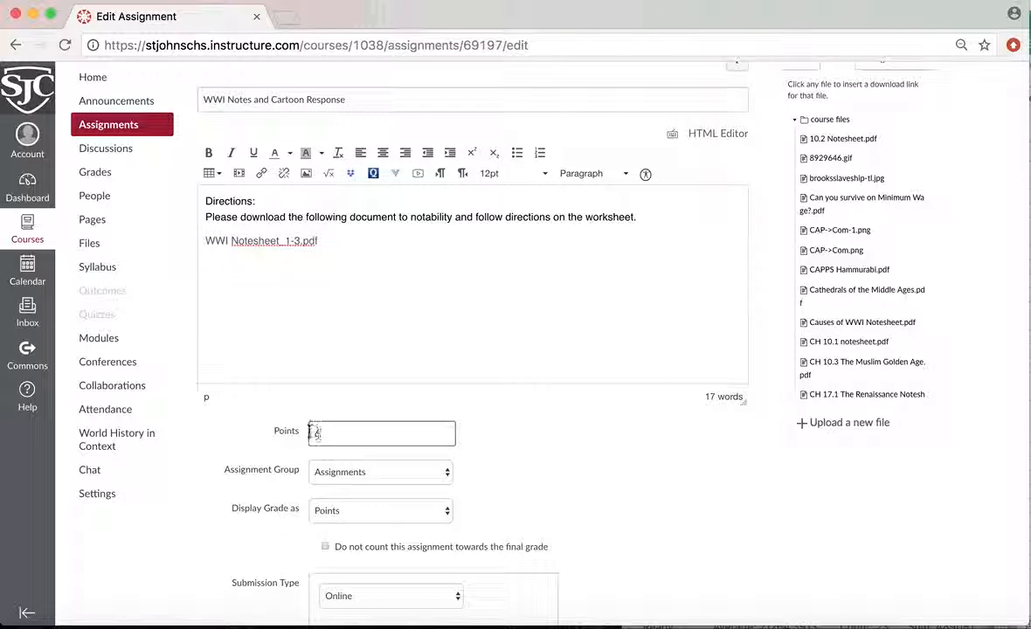
pyautogui.write('10')
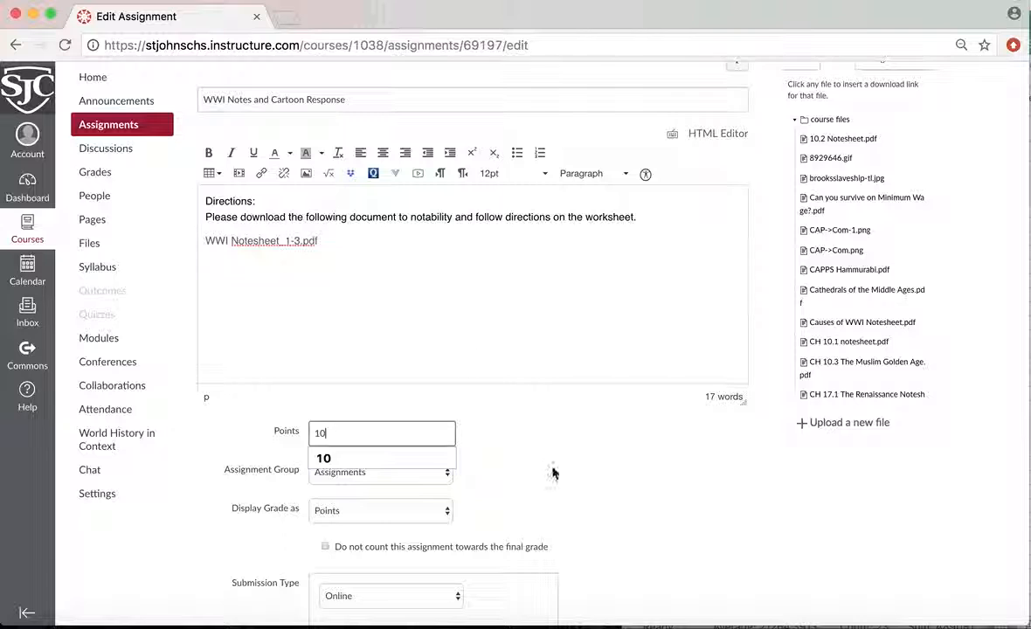
pyautogui.click(552, 473)
pyautogui.scroll(-5, 552, 472)
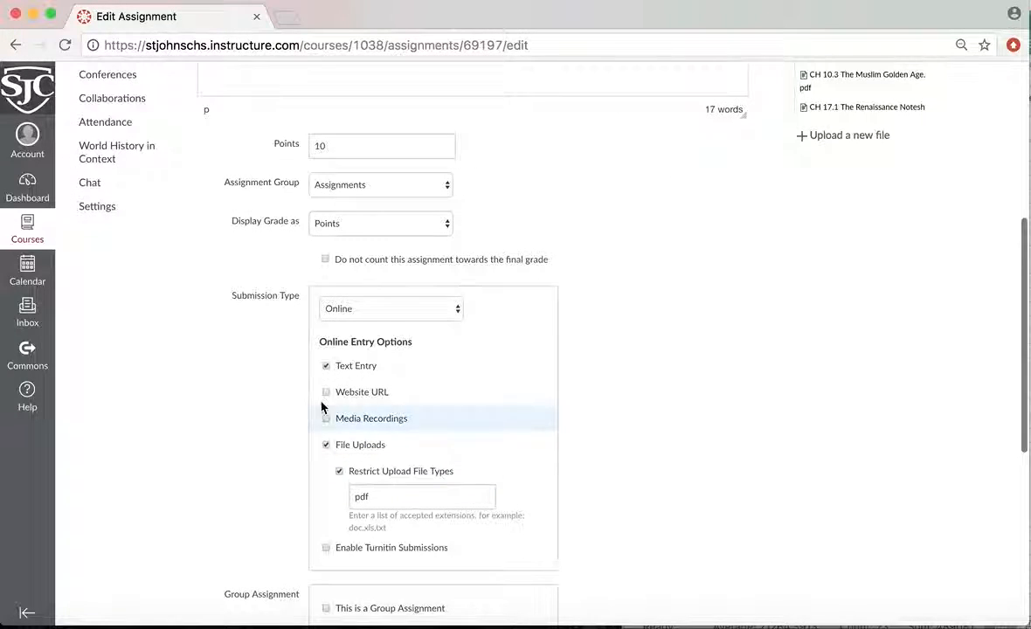
pyautogui.scroll(-2, 341, 340)
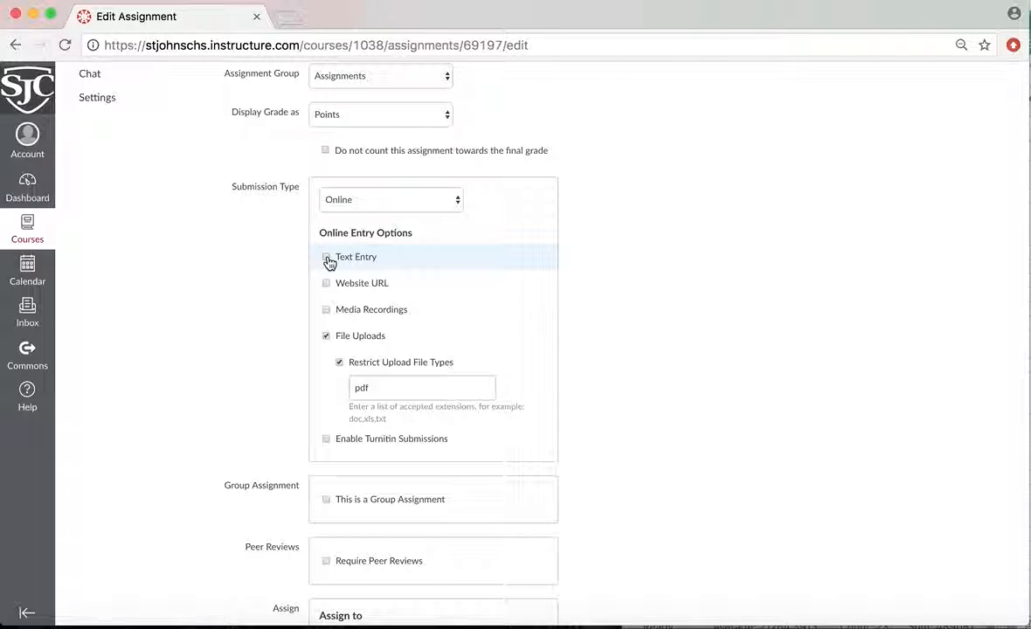
# Test the worksheet link in the description by opening it in a new tab.
pyautogui.scroll(5, 485, 140)
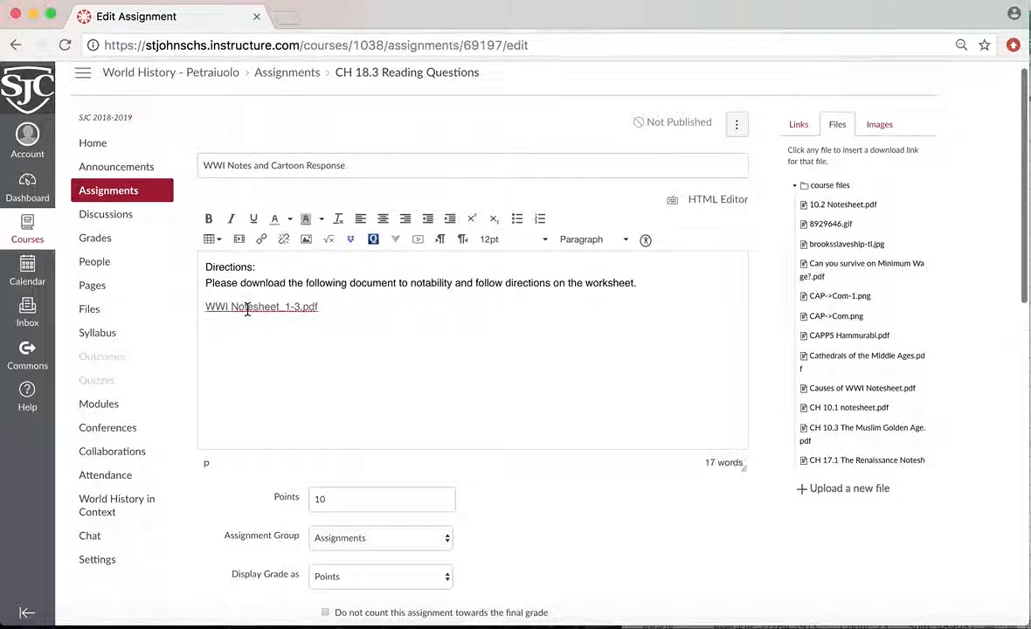
pyautogui.click(248, 306)
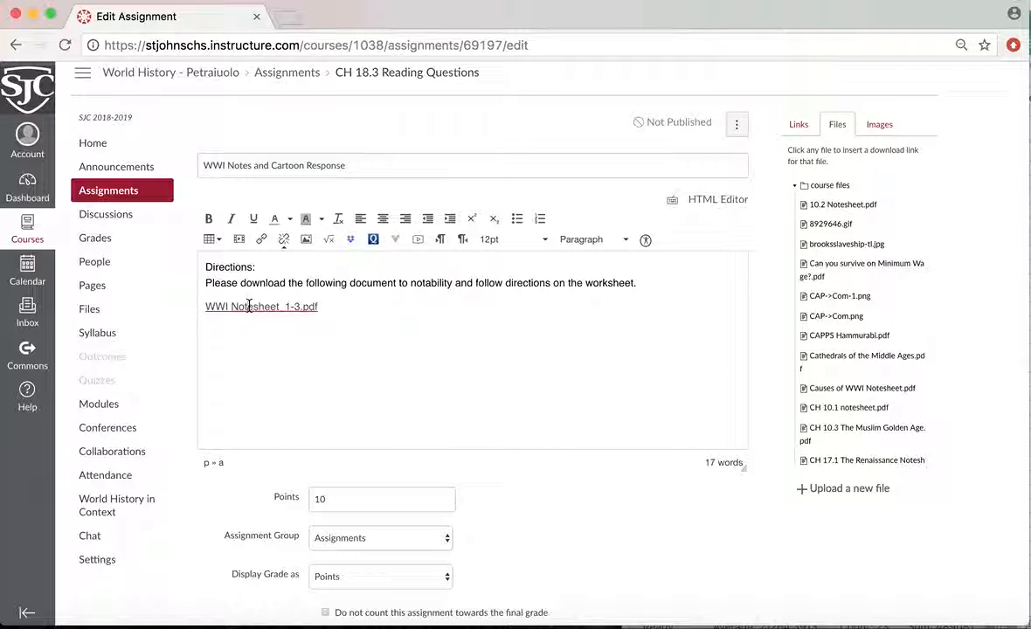
pyautogui.rightClick(249, 305)
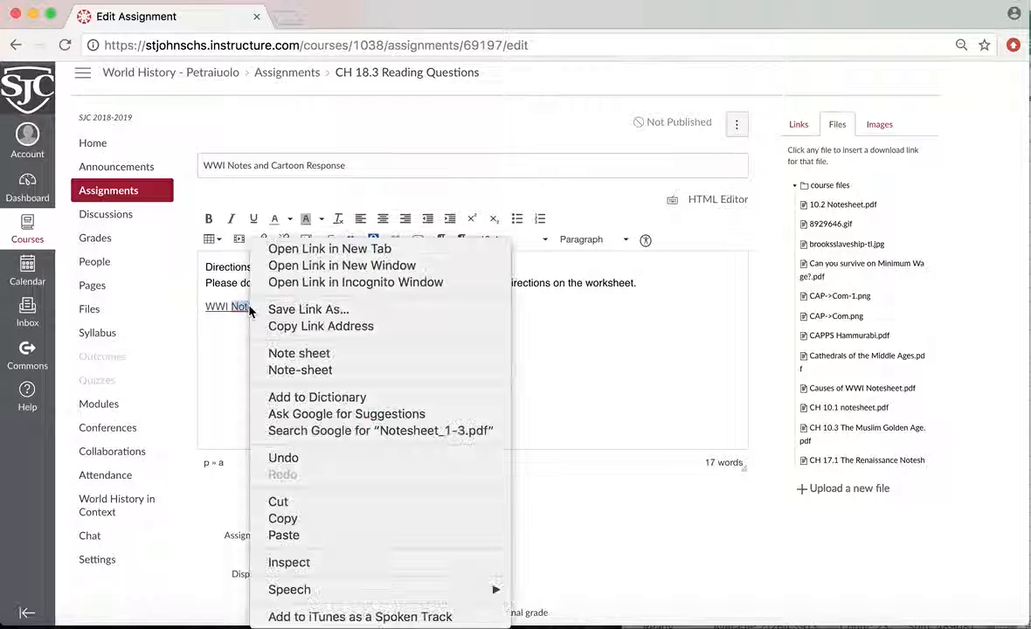
pyautogui.click(316, 252)
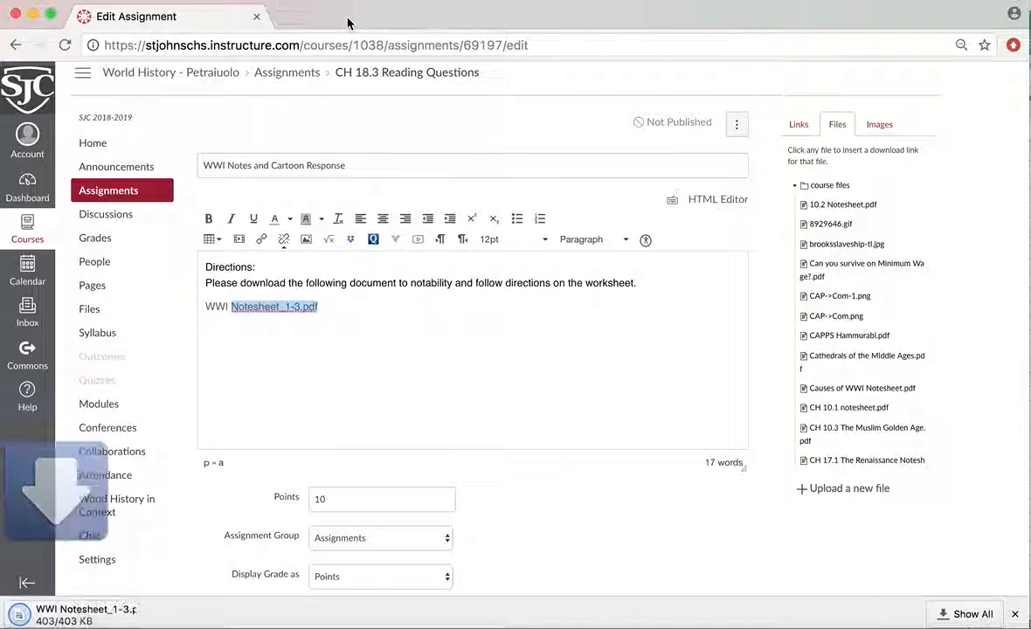
# Enable Turnitin submissions in the assignment's online entry options.
pyautogui.scroll(-3, 346, 537)
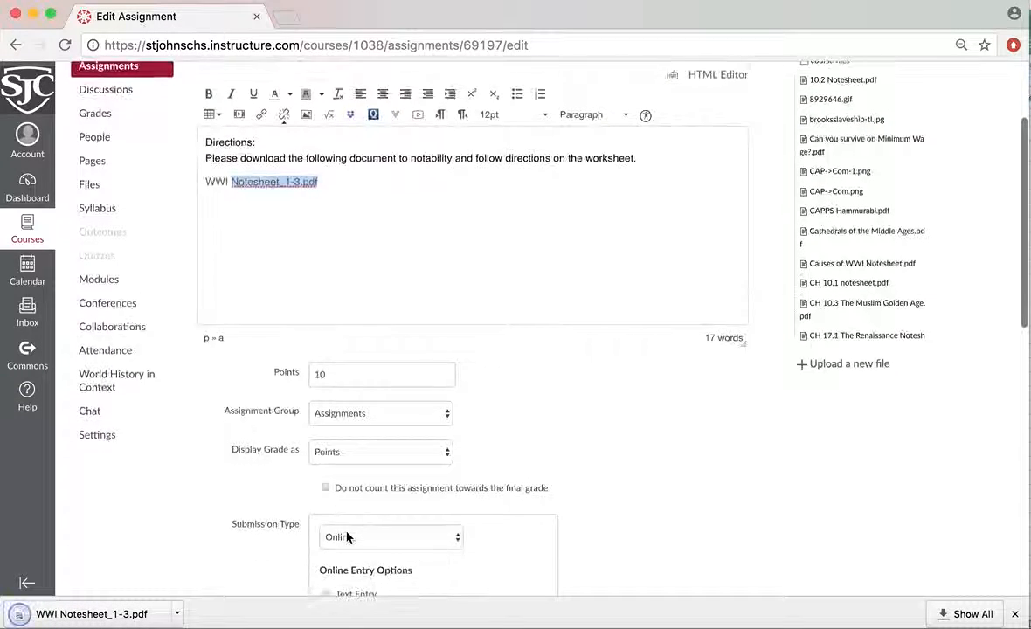
pyautogui.scroll(-7, 347, 536)
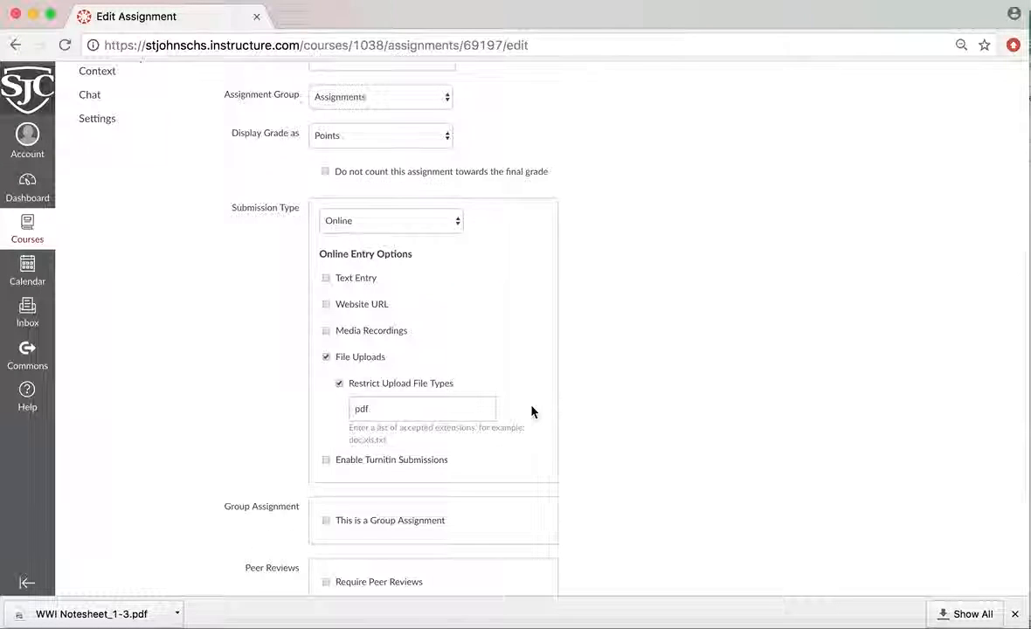
pyautogui.scroll(-2, 532, 410)
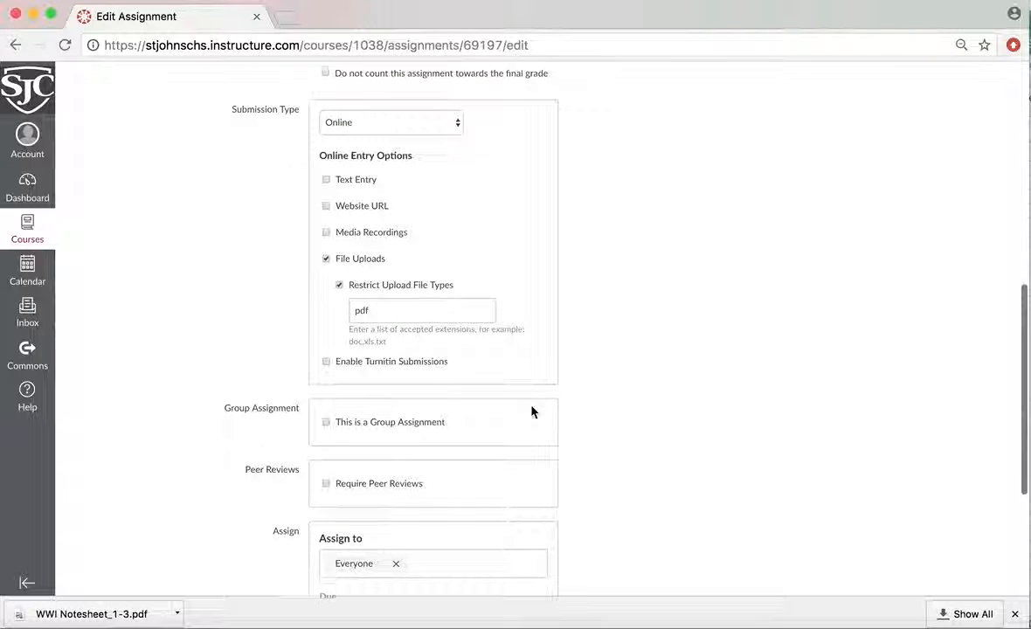
pyautogui.click(326, 360)
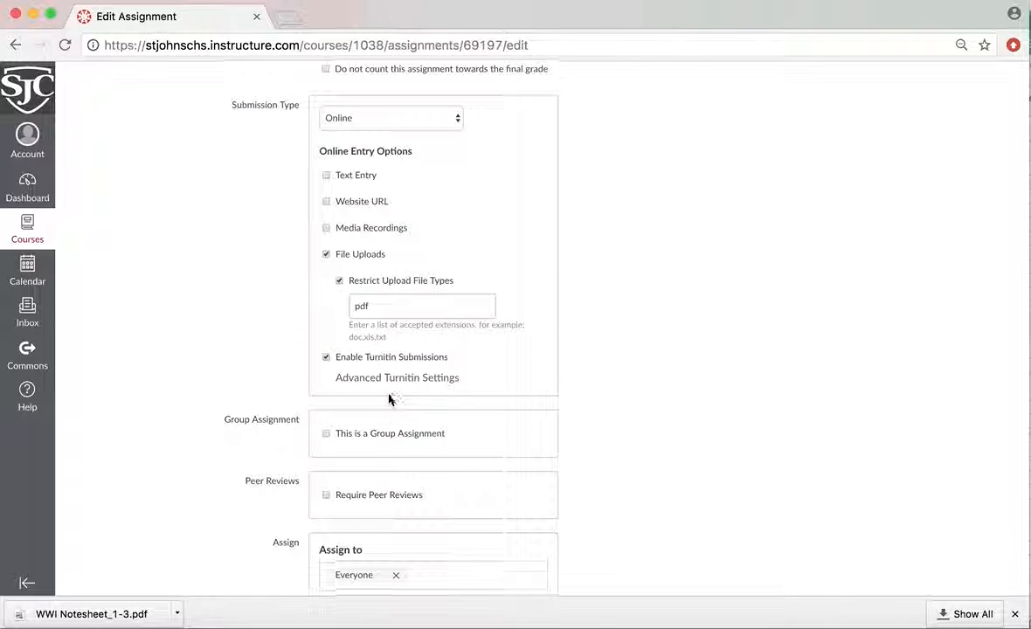
# Set the assignment's due date to March 26, 2019.
pyautogui.scroll(-2, 391, 399)
pyautogui.scroll(-3, 390, 399)
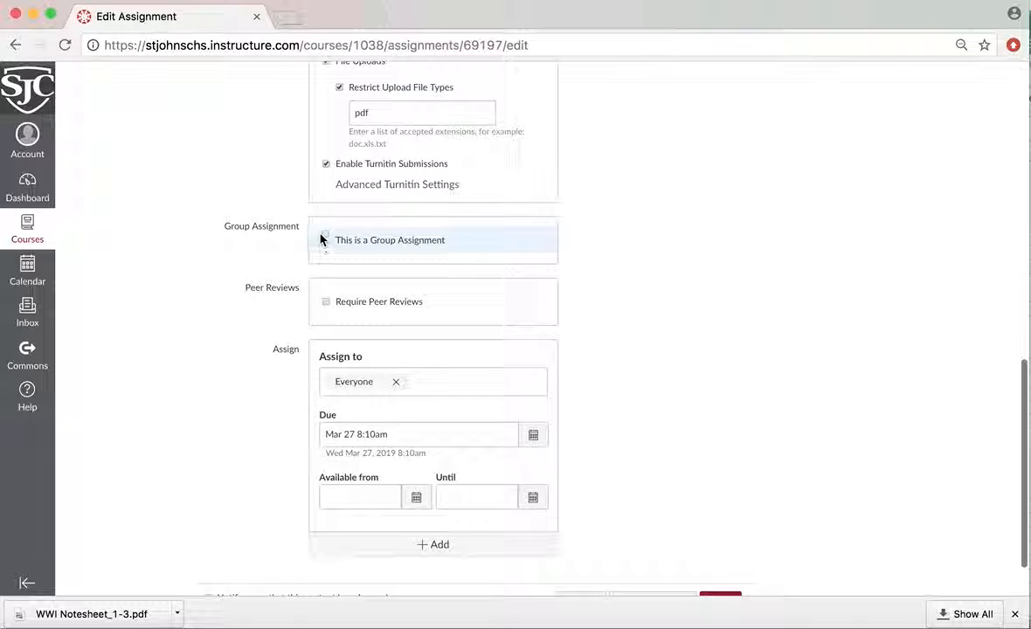
pyautogui.scroll(-2, 419, 280)
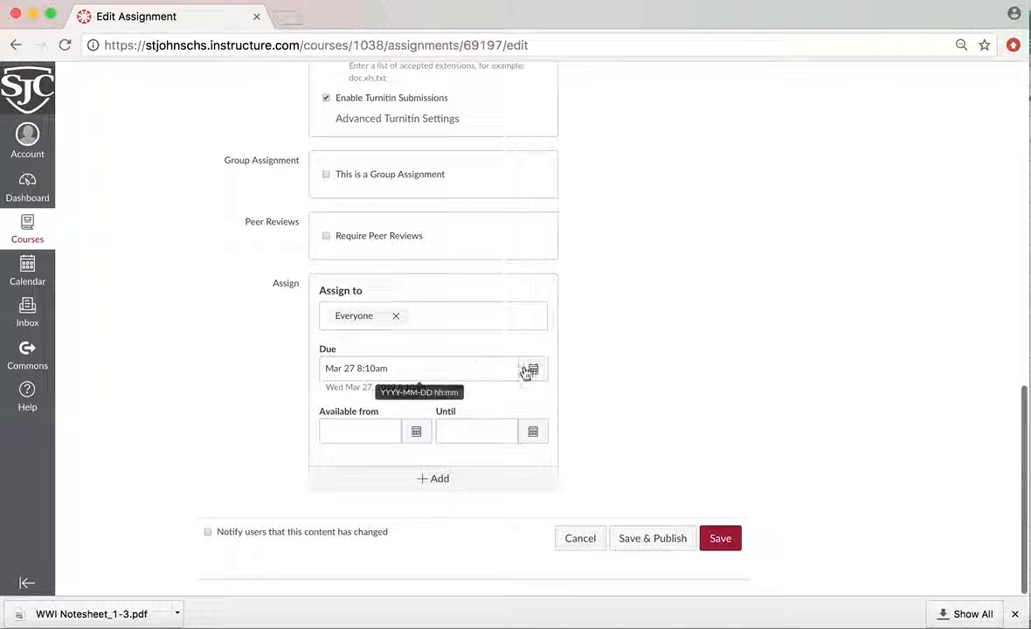
pyautogui.click(535, 370)
pyautogui.click(376, 503)
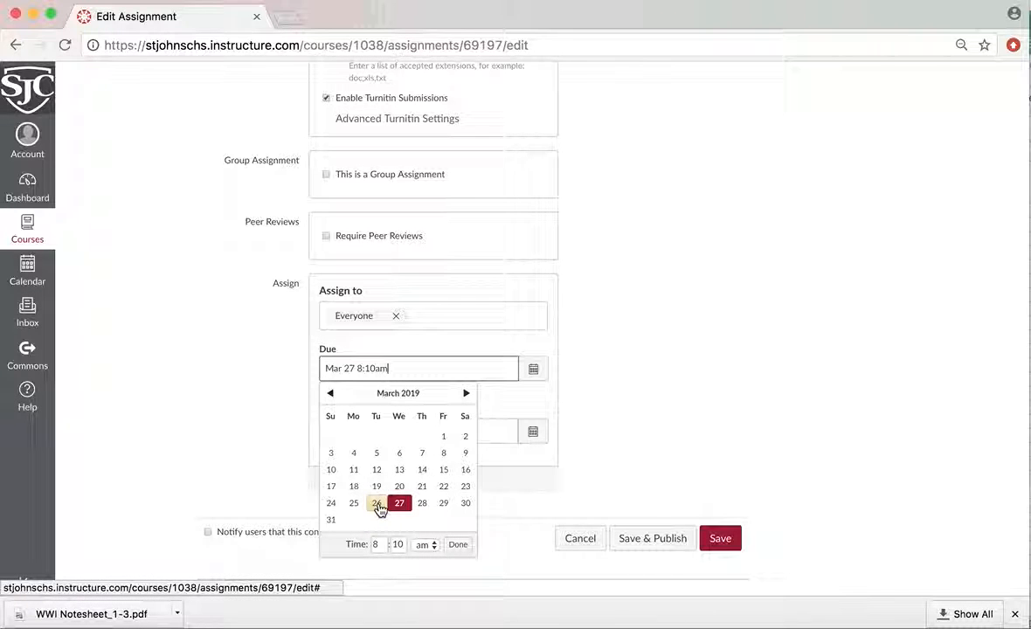
# Set the due time to 2:38 pm and save the assignment without publishing it.
pyautogui.click(377, 544)
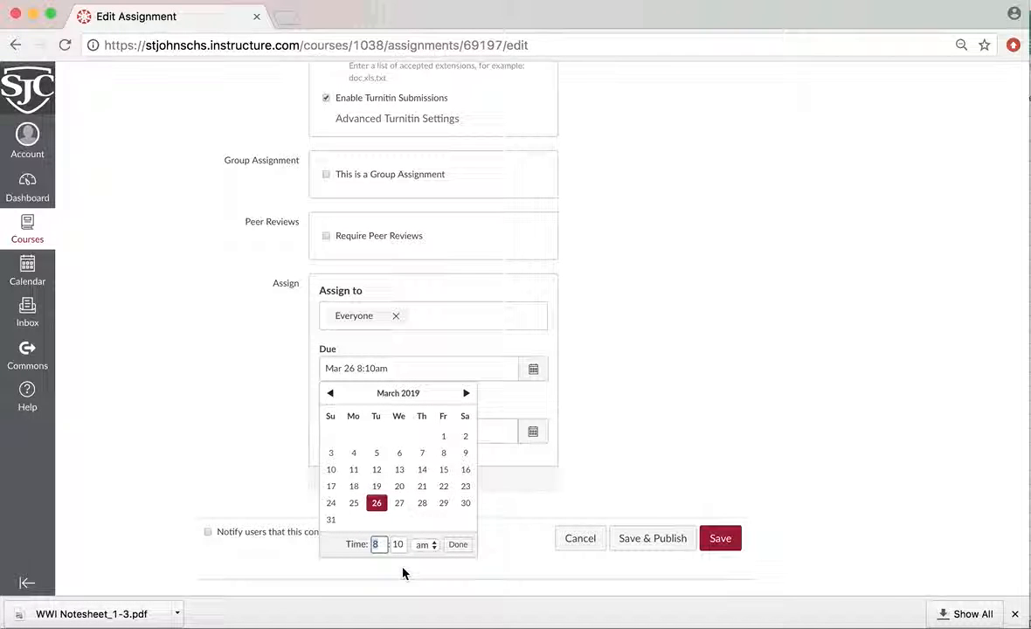
pyautogui.write('2')
pyautogui.press('Tab')
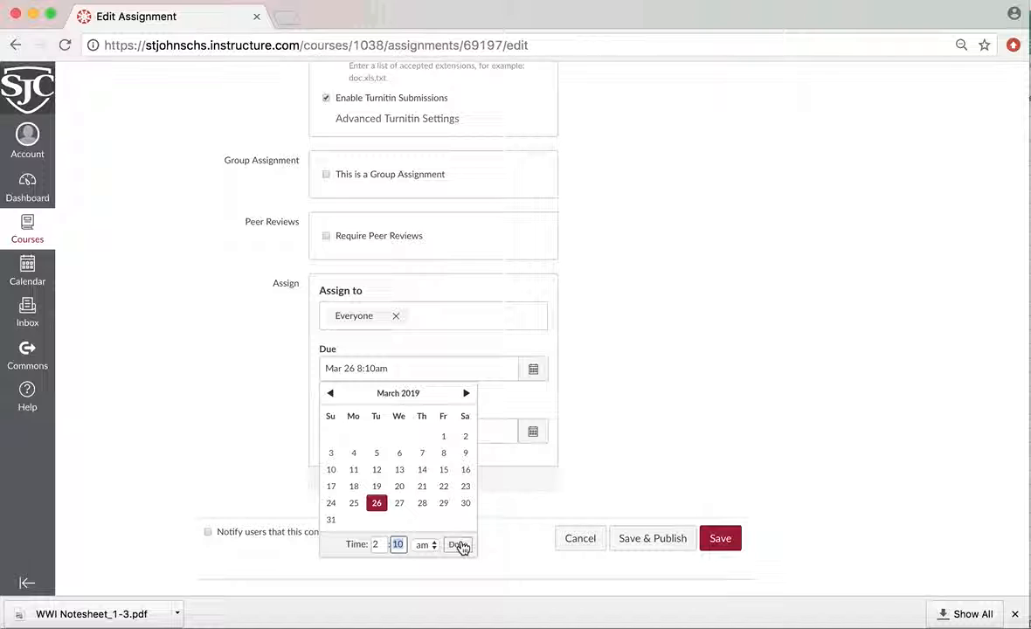
pyautogui.click(460, 545)
pyautogui.click(423, 545)
pyautogui.click(426, 559)
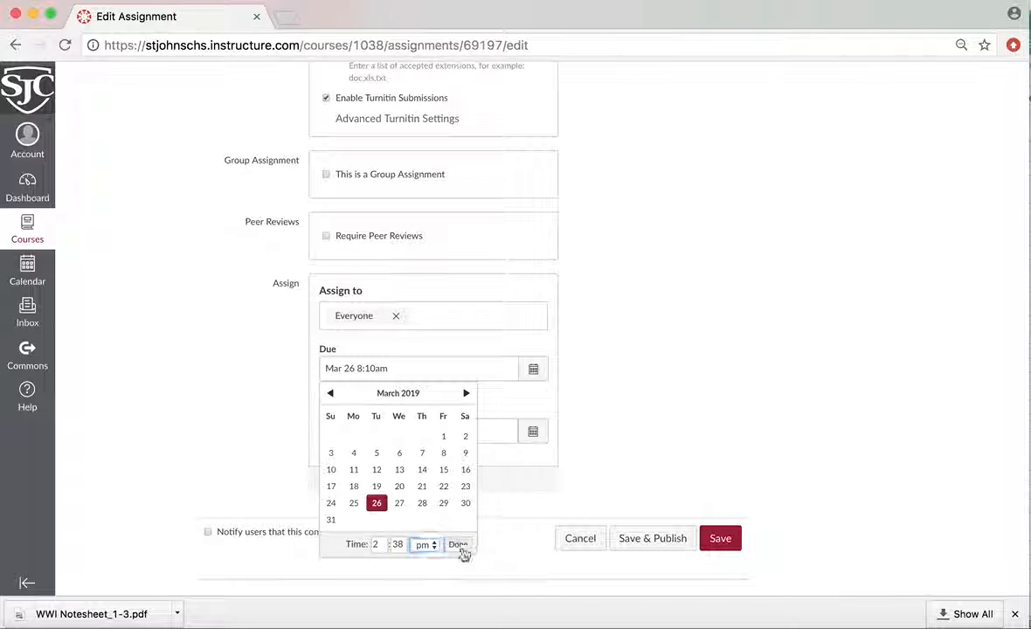
pyautogui.click(459, 545)
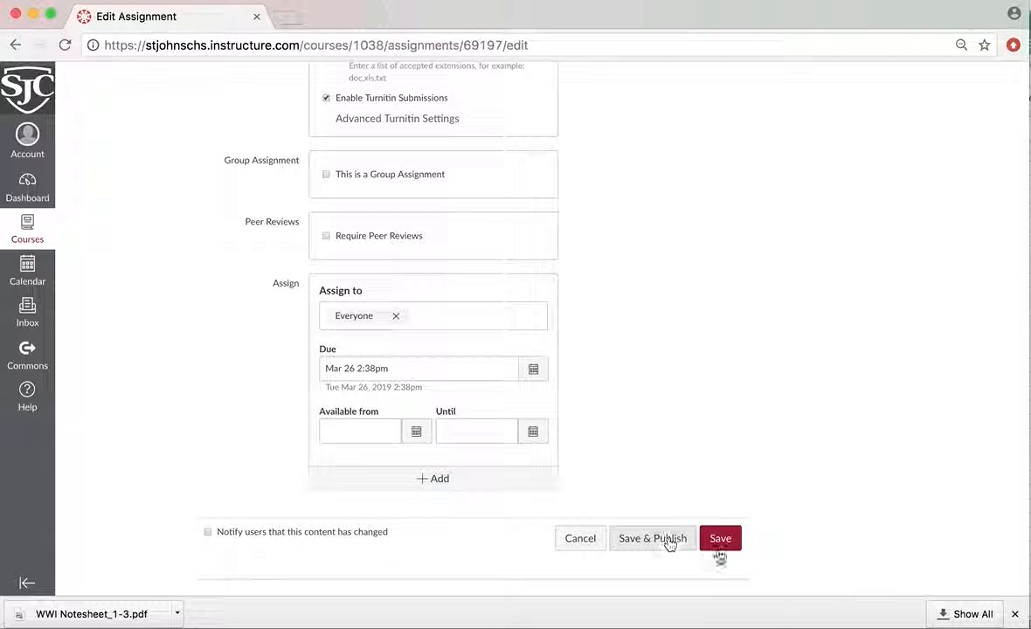
pyautogui.click(721, 539)
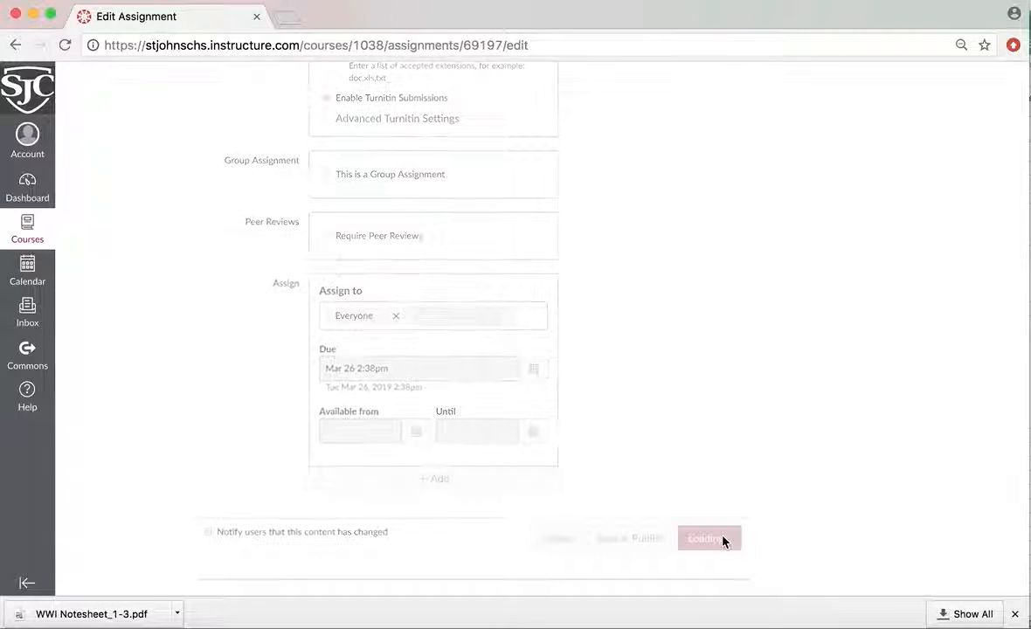